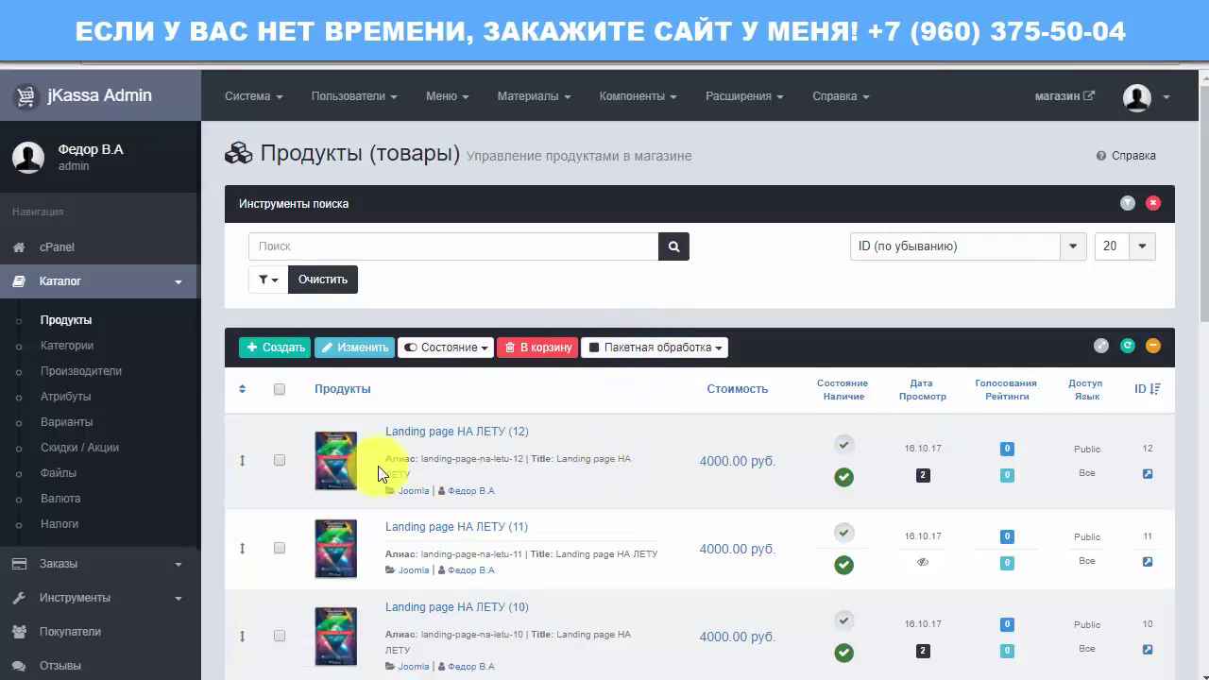
Step: Inspect the manufacturer choices and price of the product Landing page НА ЛЕТУ (12), and close it without changes
scroll(378, 467, "down", 8)
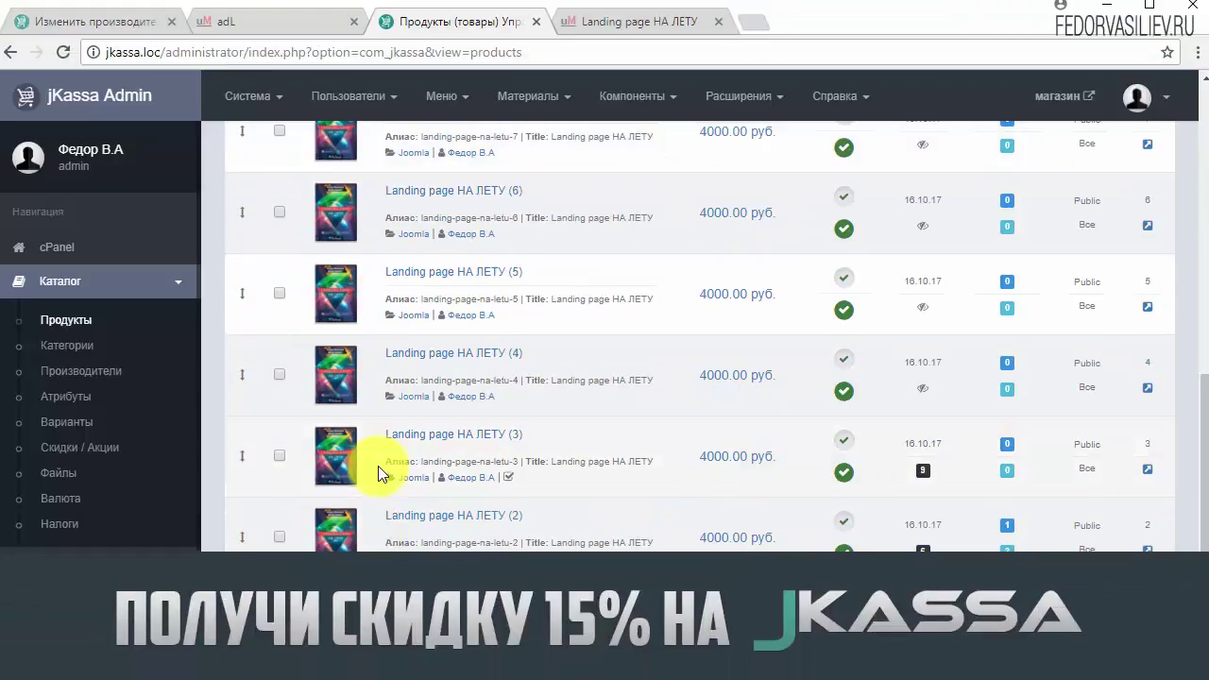
scroll(378, 467, "up", 10)
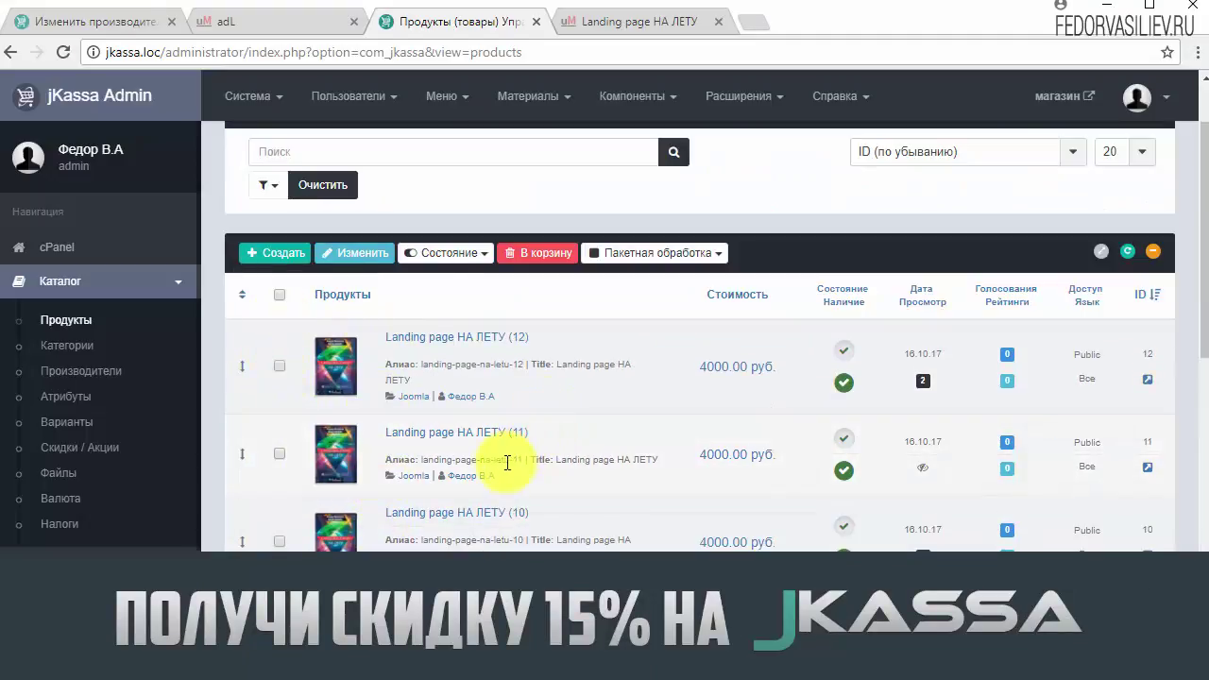
left_click(419, 338)
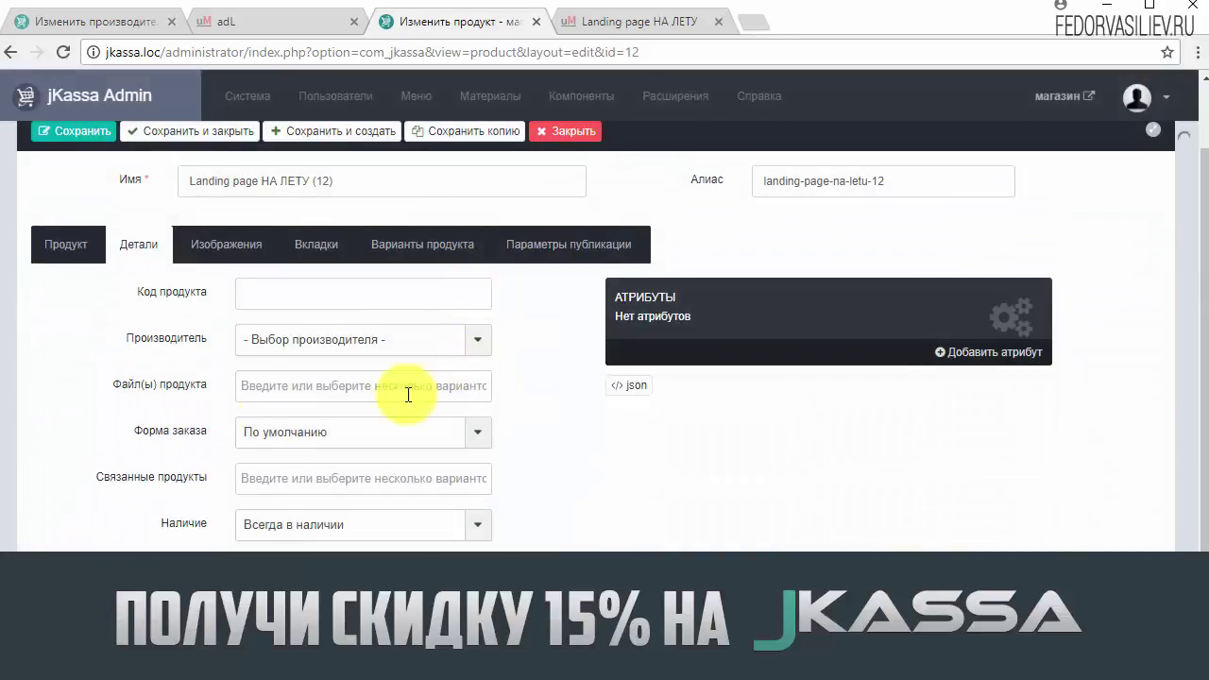
left_click(274, 357)
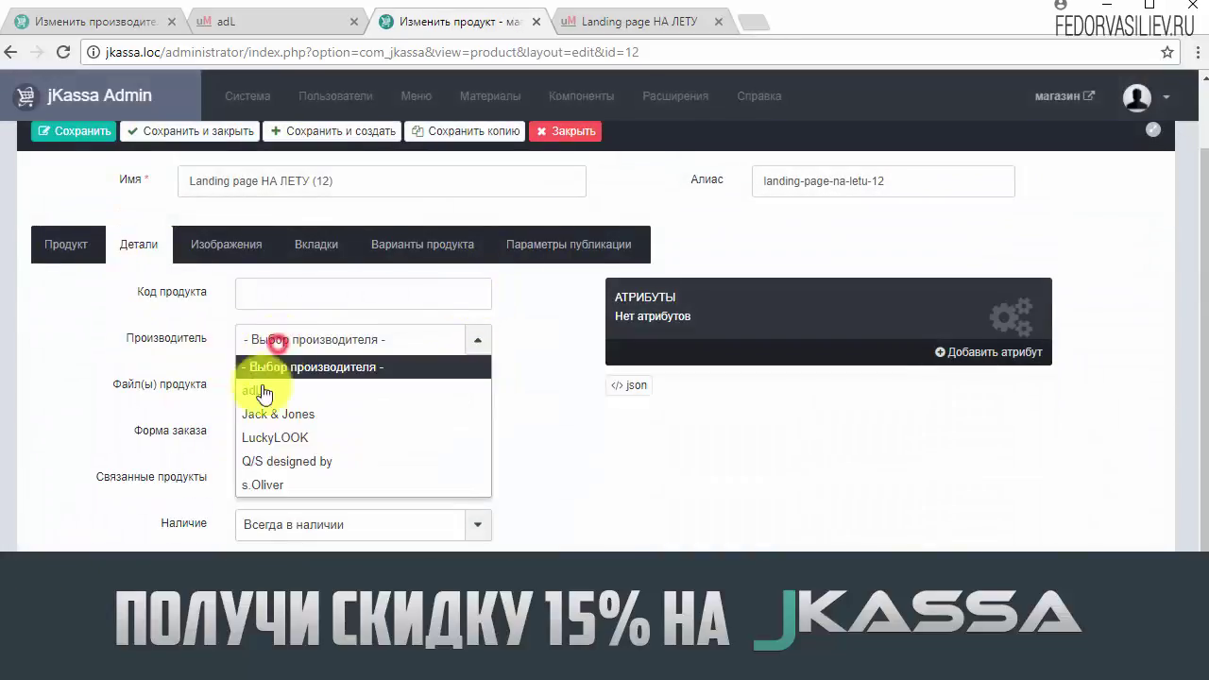
left_click(159, 321)
left_click(252, 284)
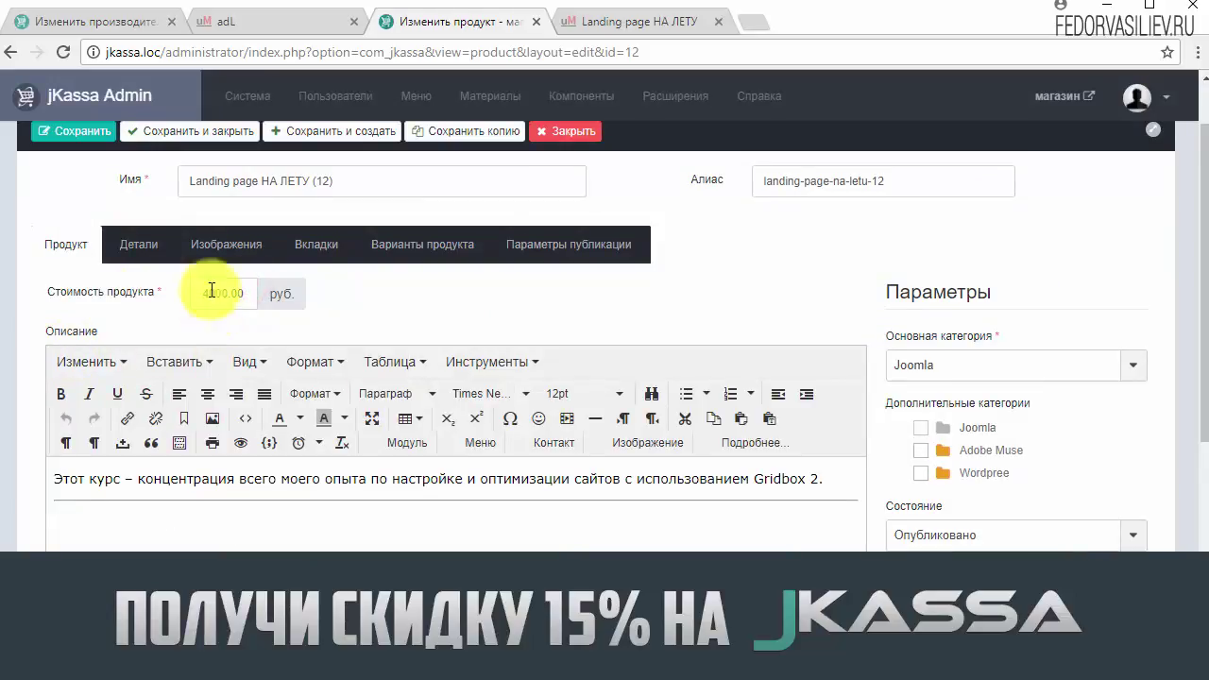
left_click(540, 130)
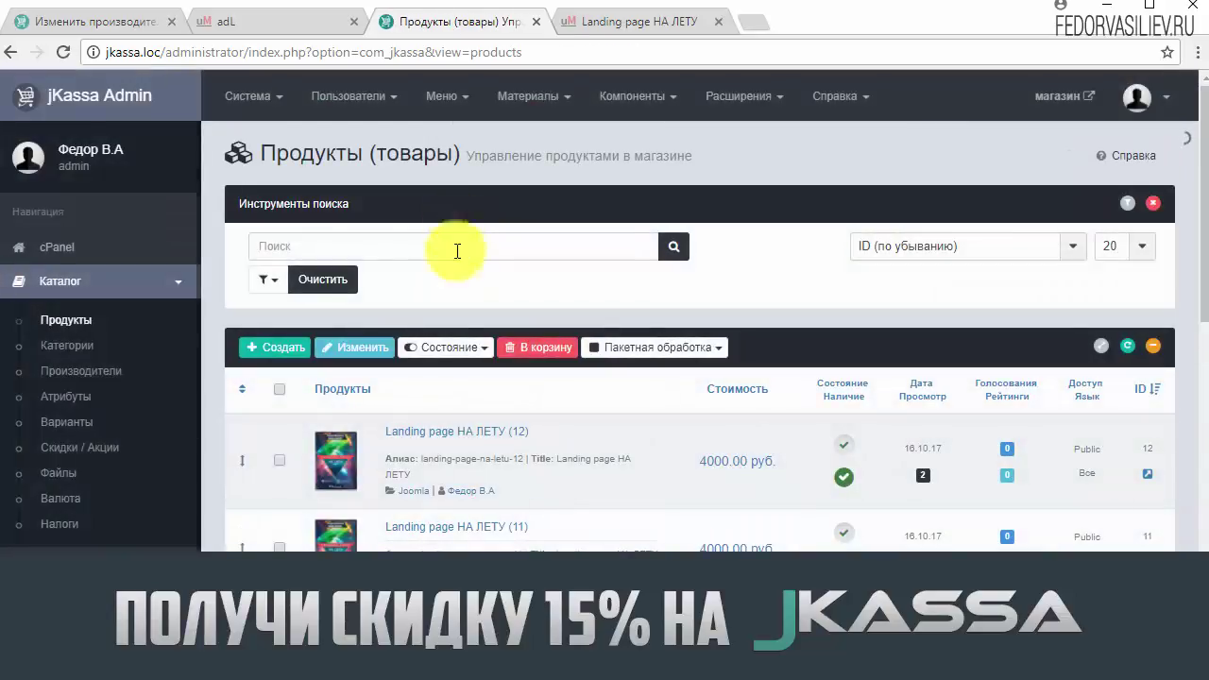
Step: Select all products in the list and clear the selection again
scroll(450, 471, "down", 8)
scroll(450, 468, "up", 7)
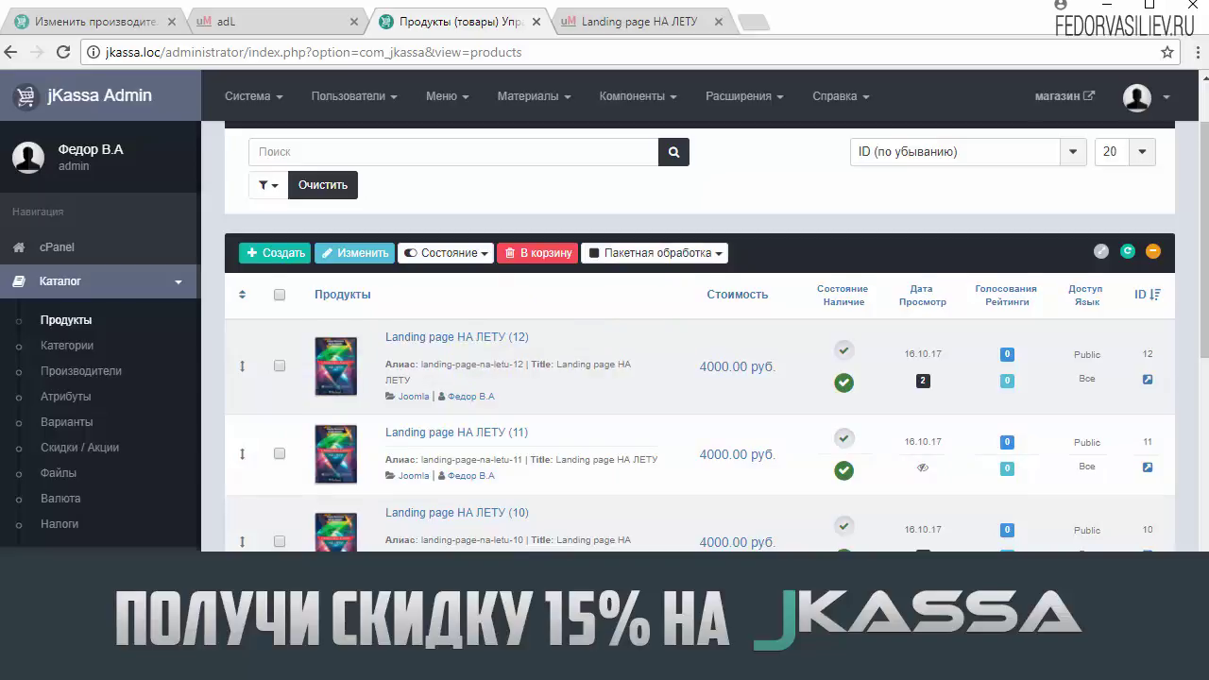
scroll(319, 440, "down", 8)
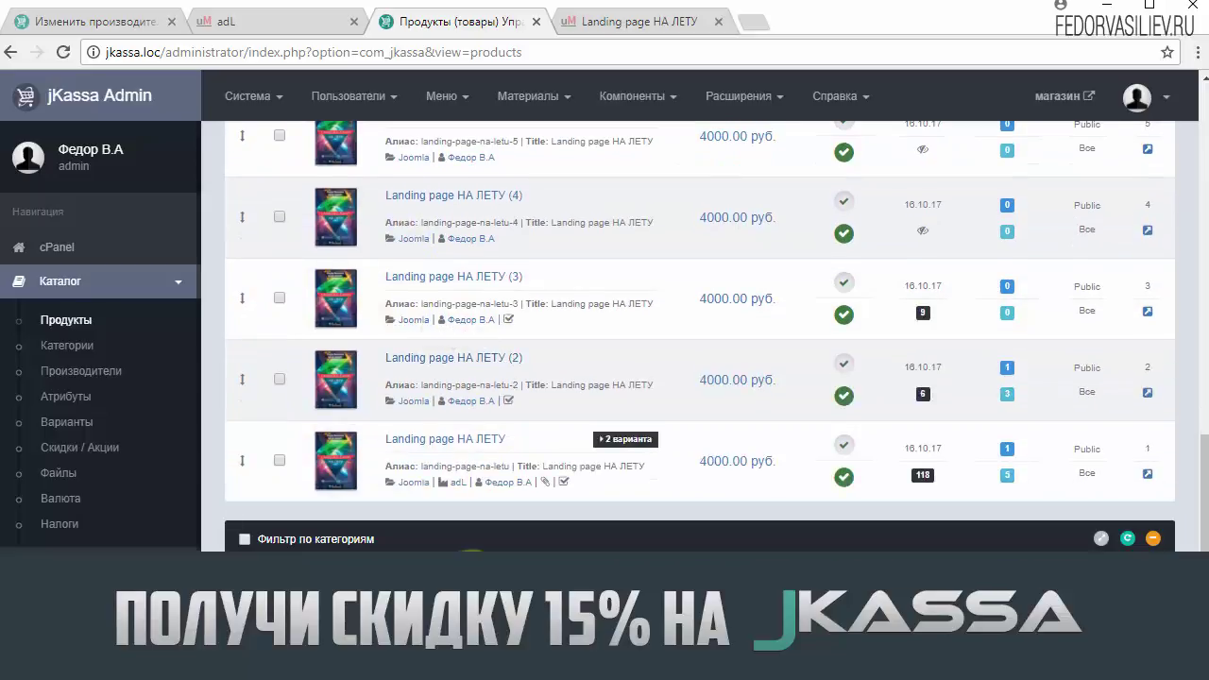
scroll(326, 457, "up", 10)
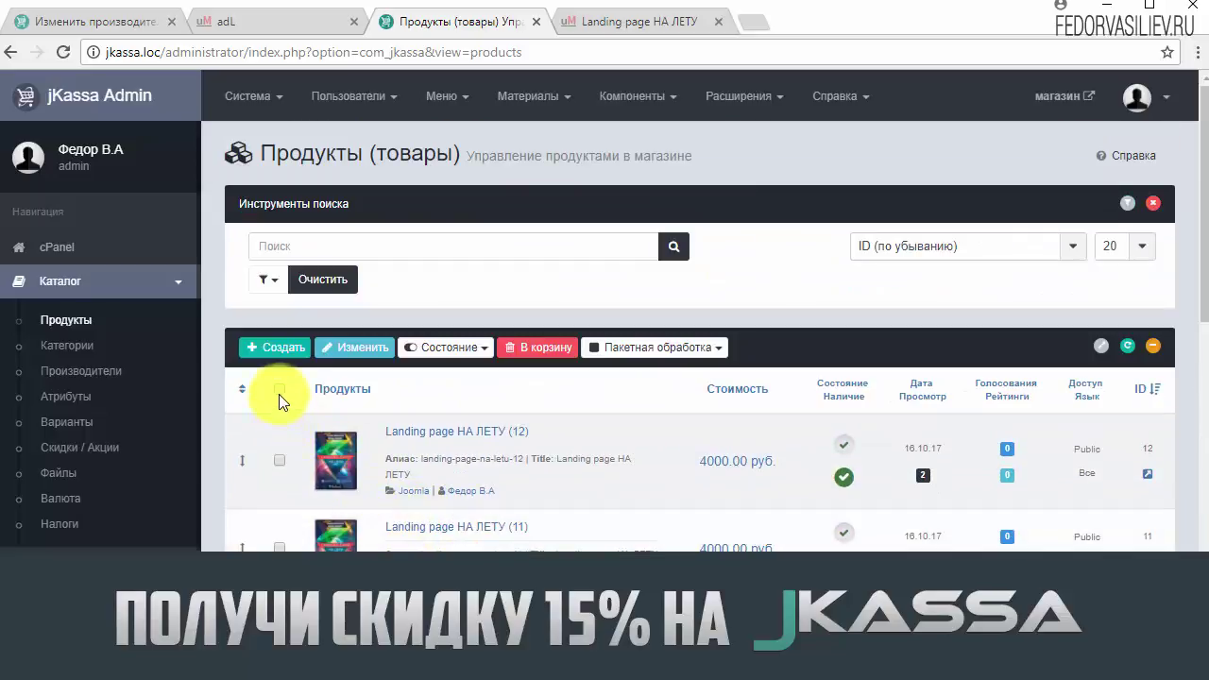
left_click(278, 389)
scroll(281, 406, "down", 6)
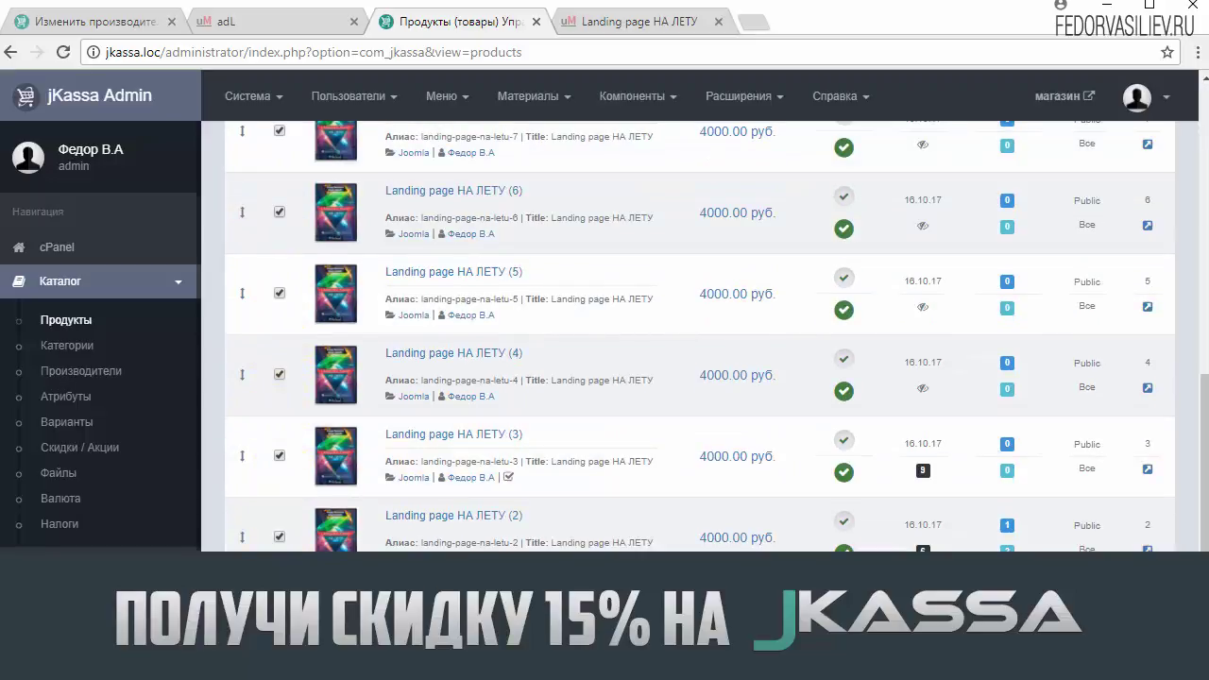
scroll(304, 492, "up", 6)
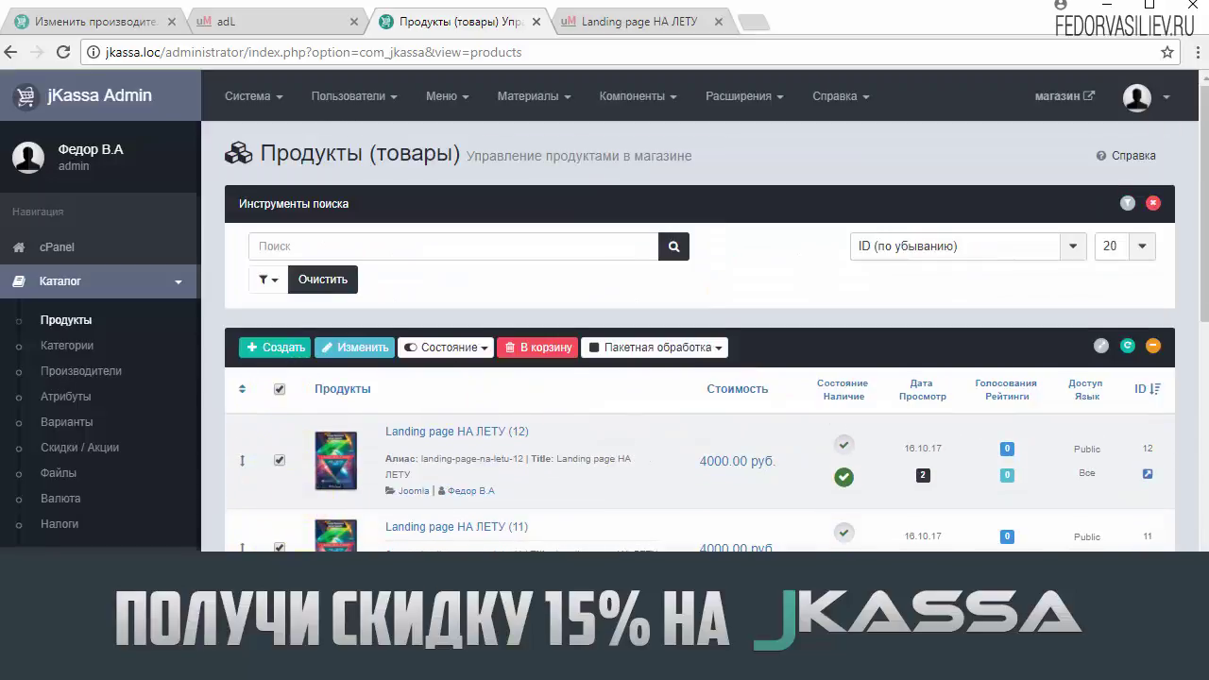
scroll(505, 459, "down", 2)
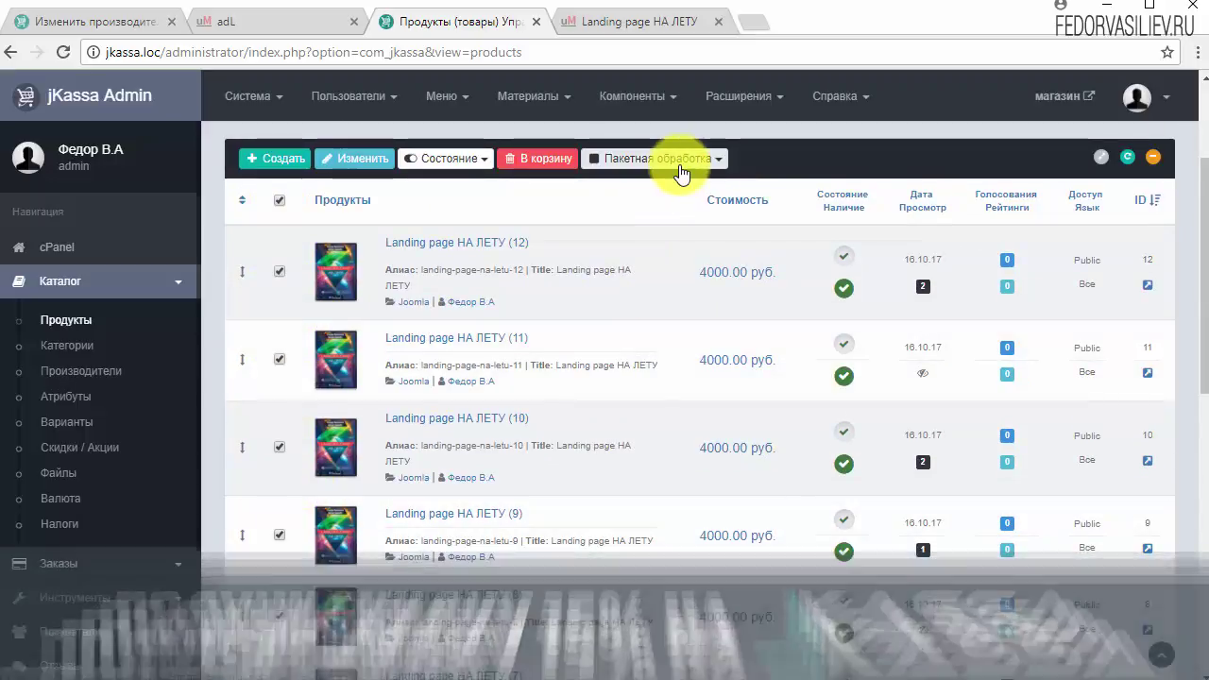
scroll(311, 352, "up", 2)
left_click(277, 391)
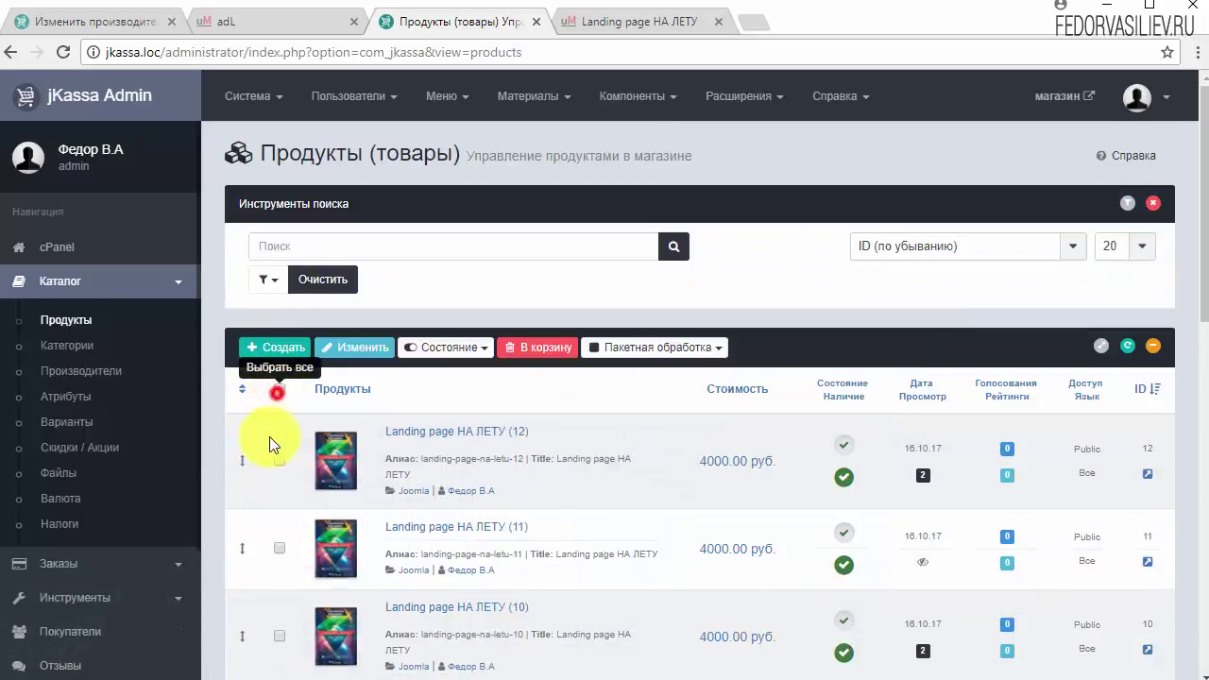
Step: Select the products Landing page НА ЛЕТУ (12) and (11) and open batch processing for them
scroll(378, 406, "down", 1)
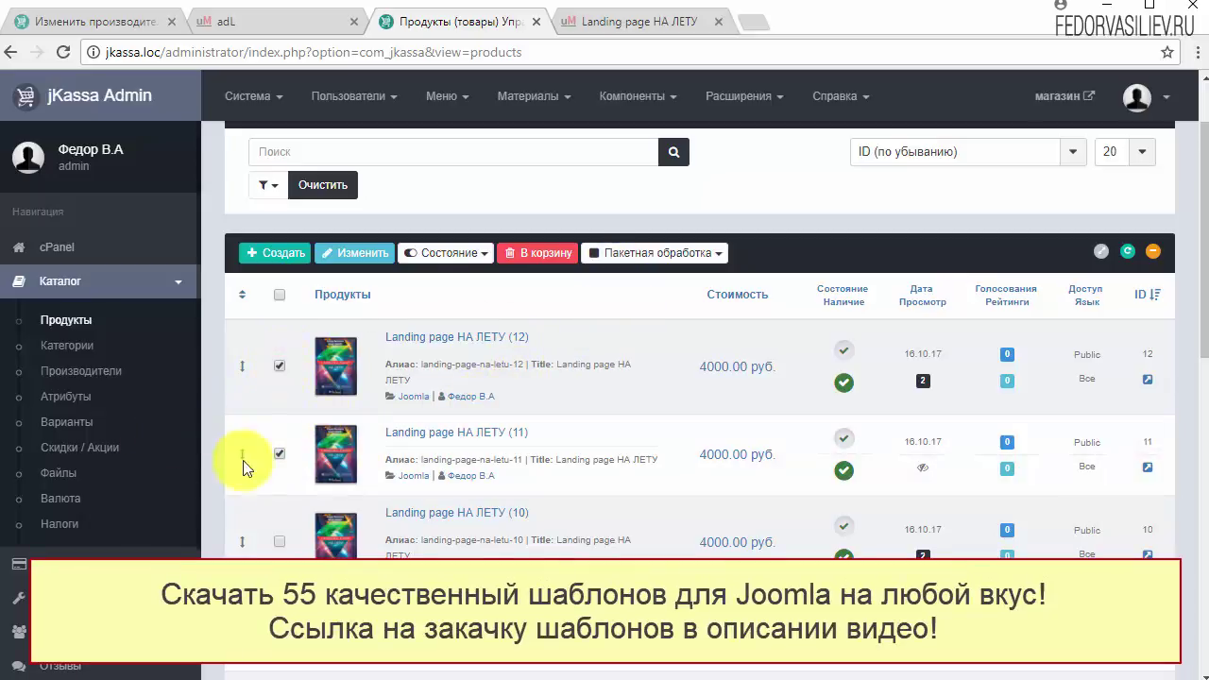
left_click(624, 263)
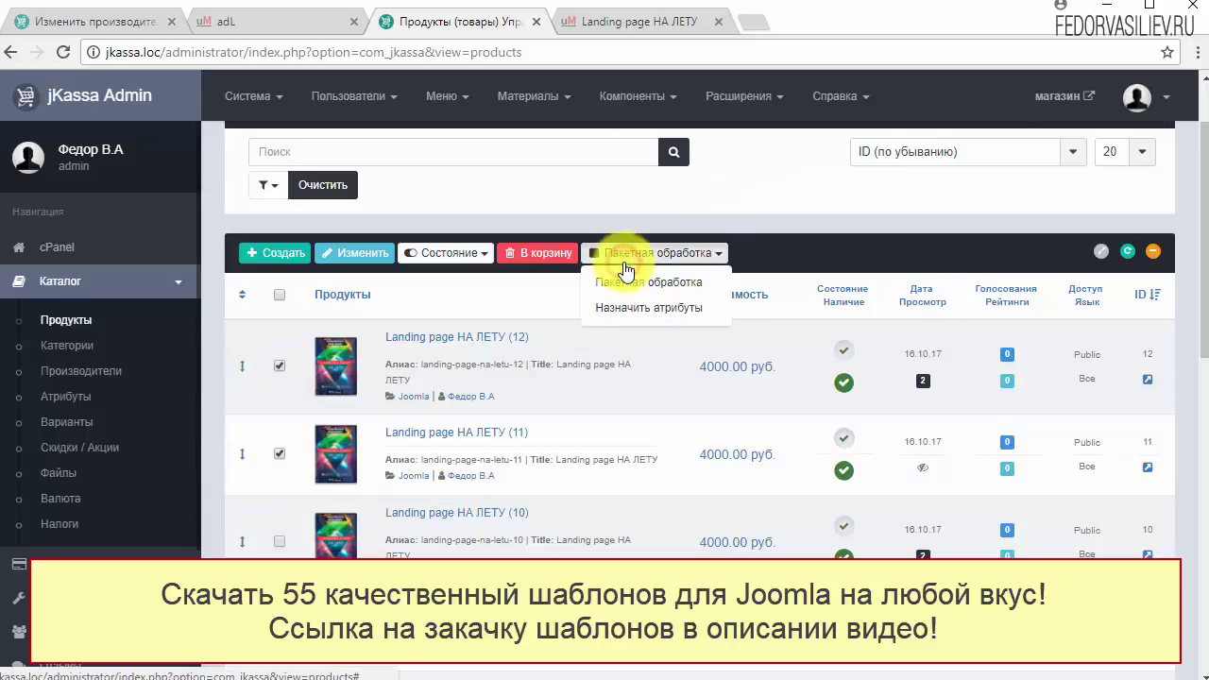
left_click(641, 282)
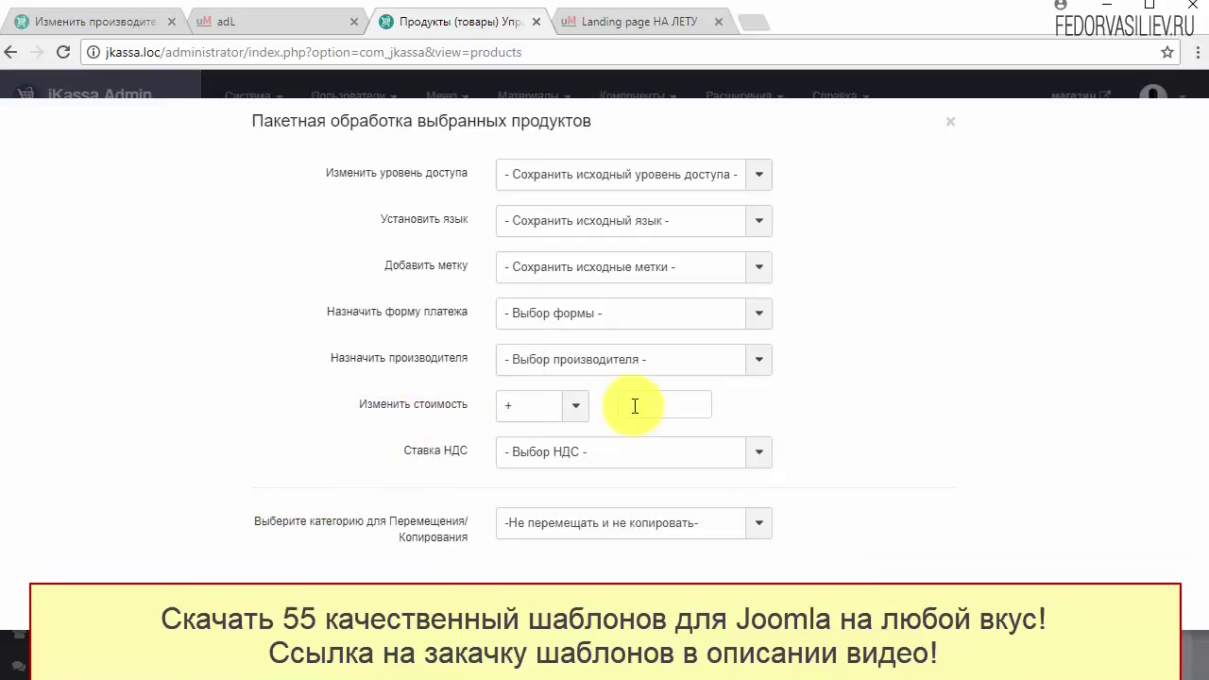
Step: Examine the + and - options for changing the cost, close batch processing and check the two selected products' prices
left_click(633, 407)
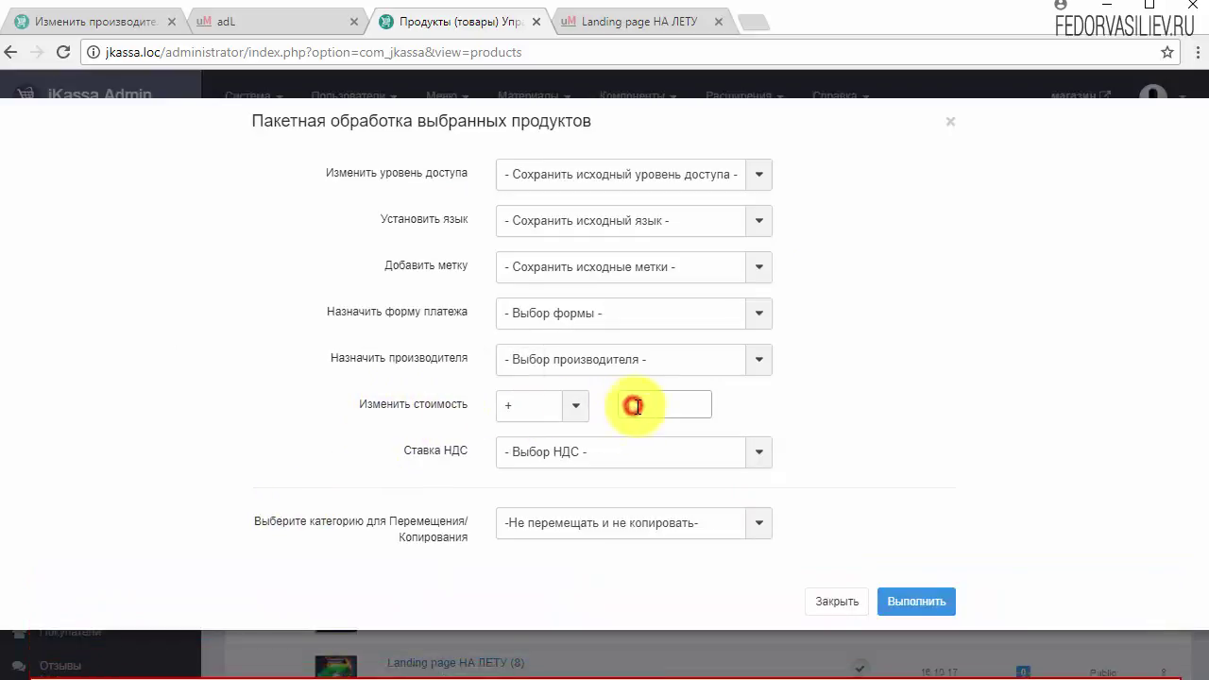
left_click(550, 405)
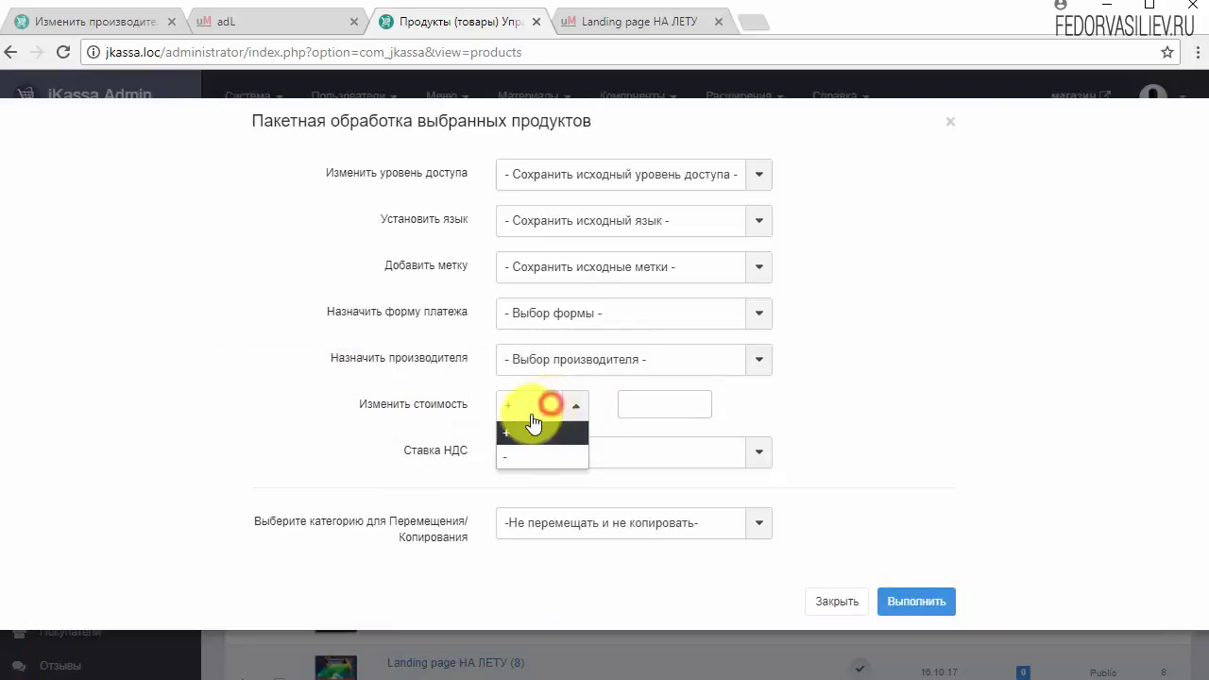
left_click(664, 401)
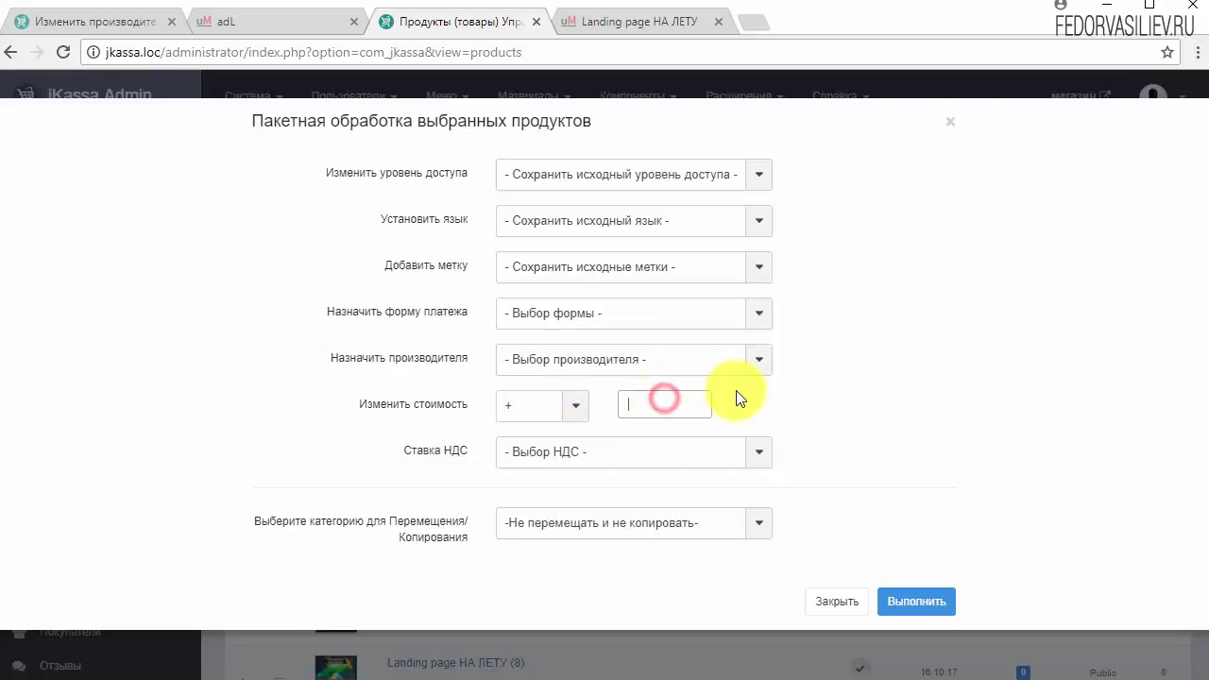
left_click(532, 405)
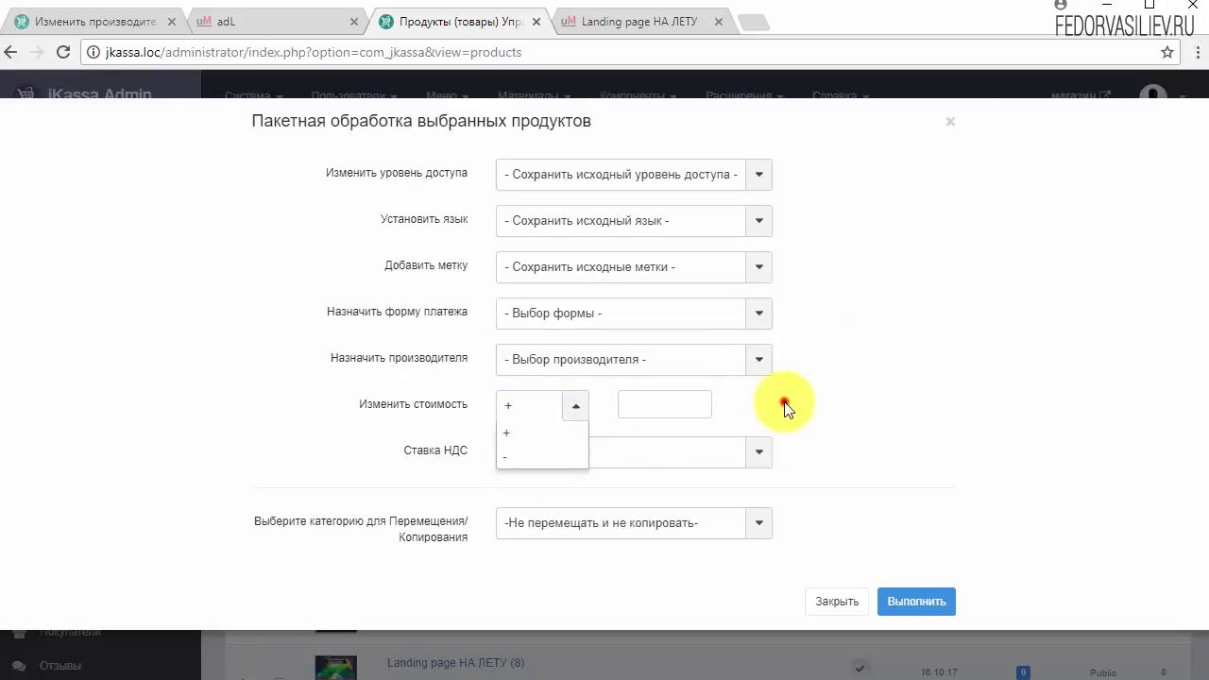
left_click(785, 403)
mouse_move(376, 404)
left_click(576, 406)
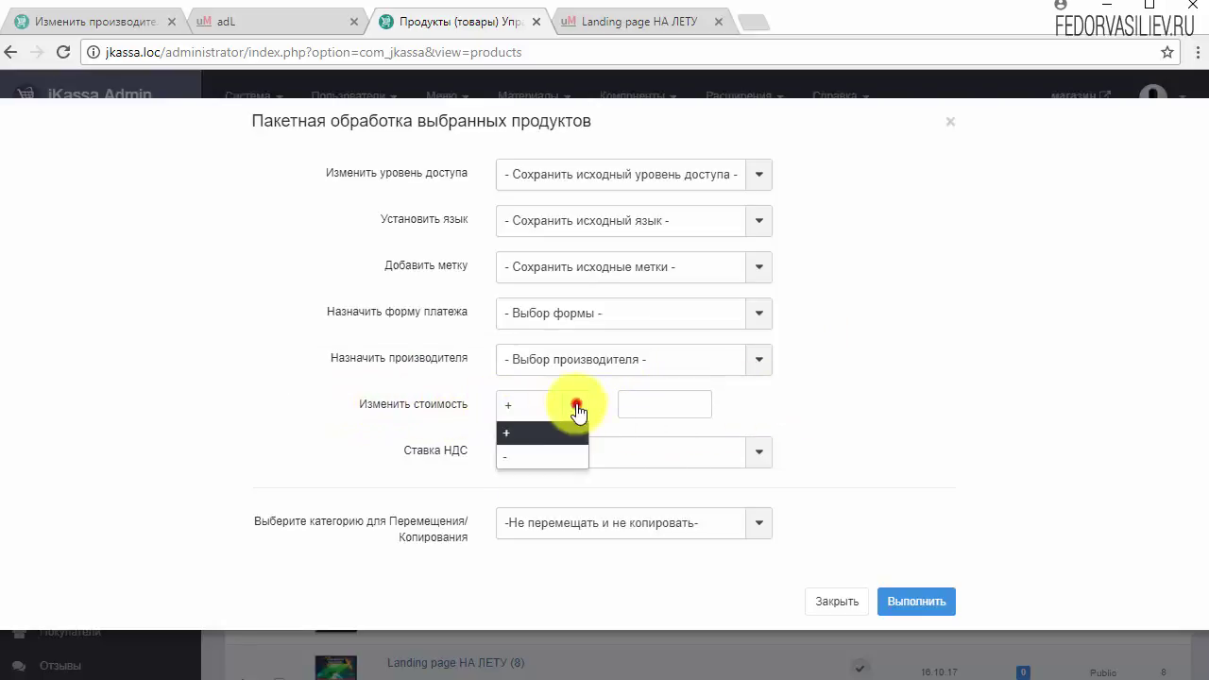
left_click(463, 427)
mouse_move(403, 162)
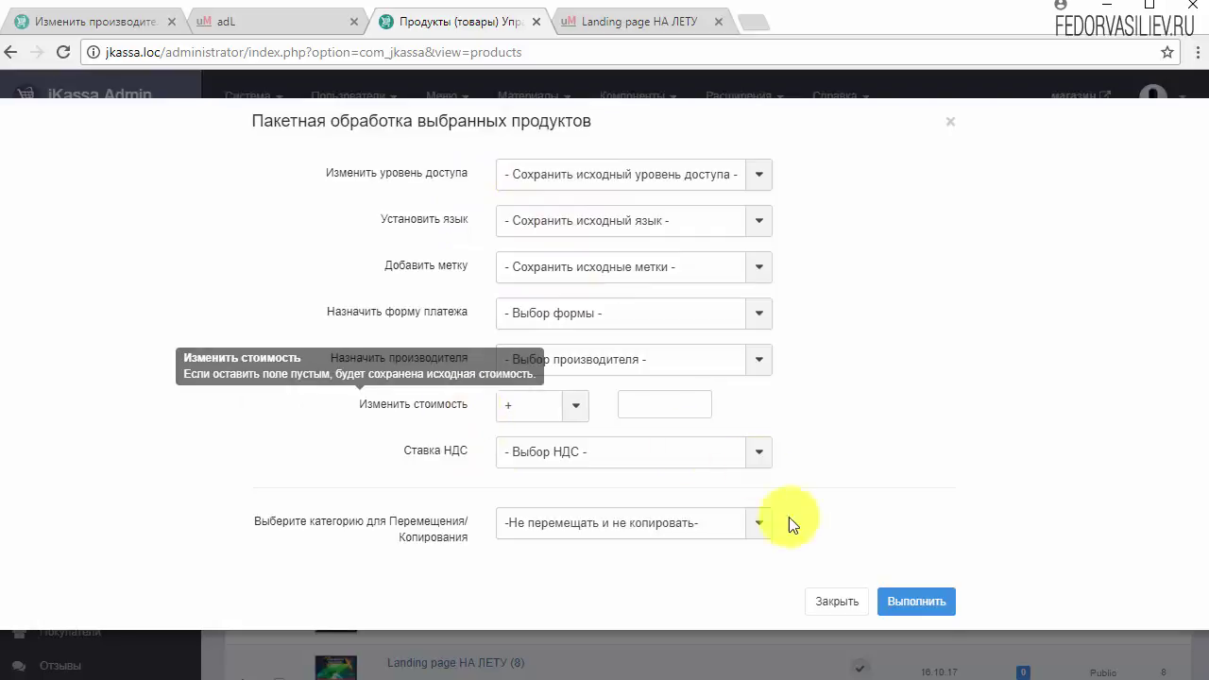
left_click(869, 601)
left_click(797, 365)
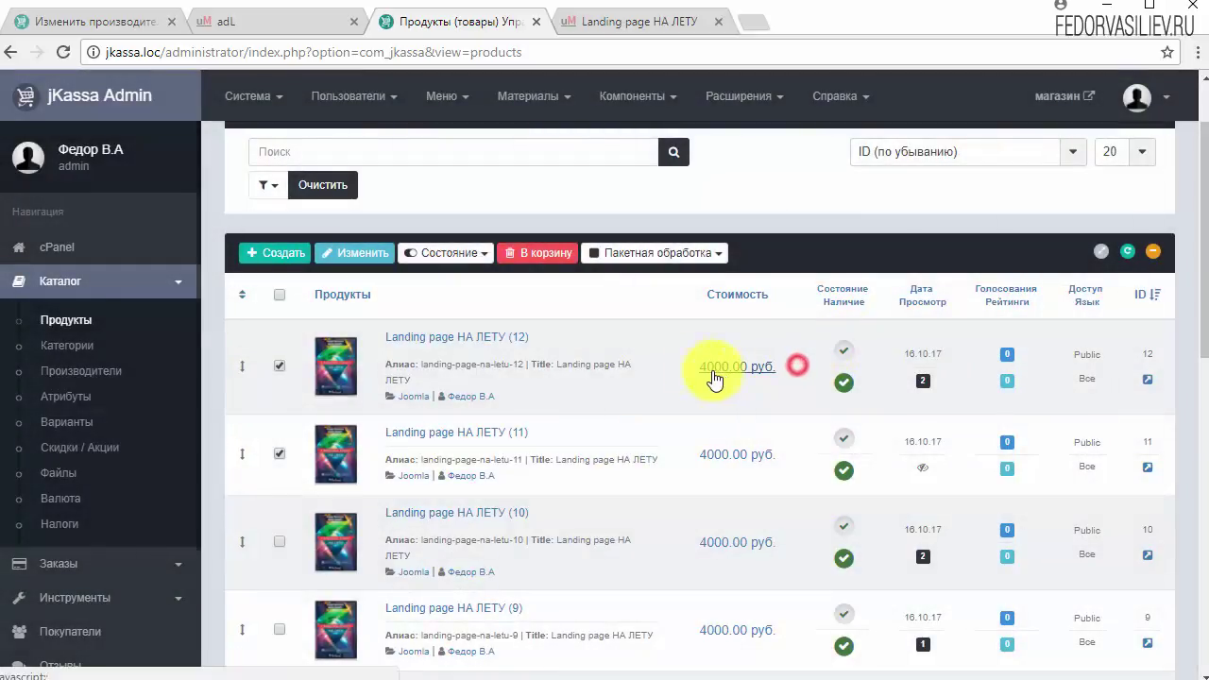
left_click_drag(780, 361, 702, 466)
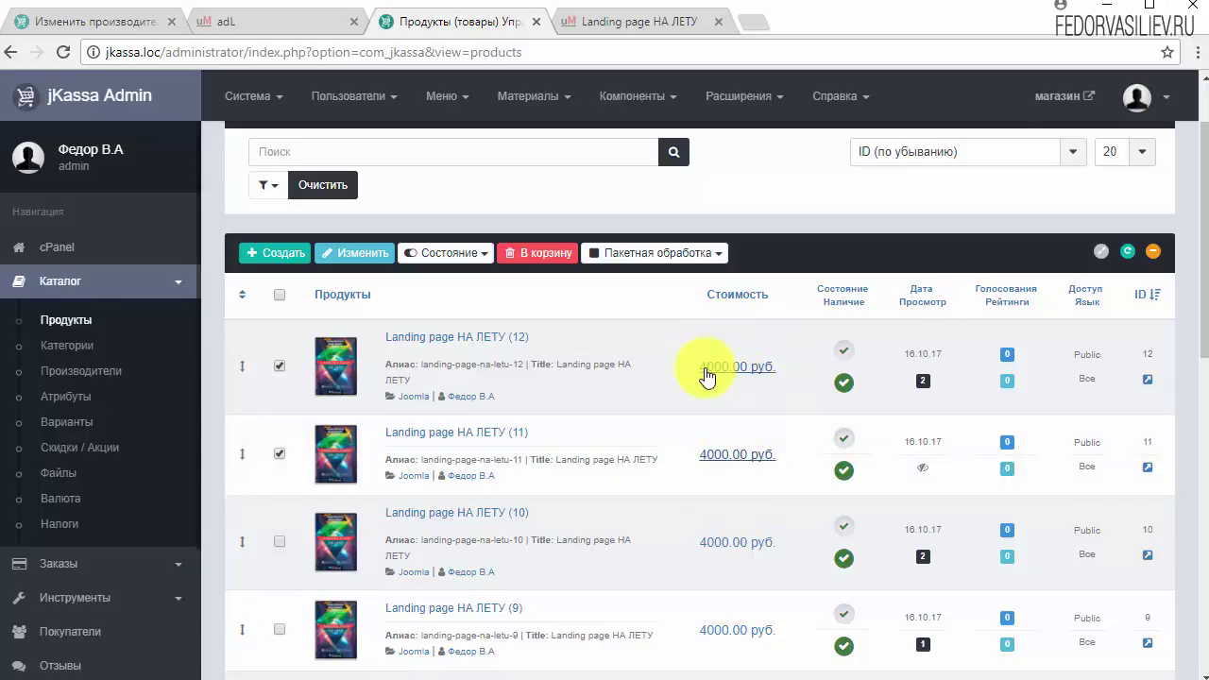
Step: Increase the cost of the two selected products by 35 with batch processing
left_click(632, 254)
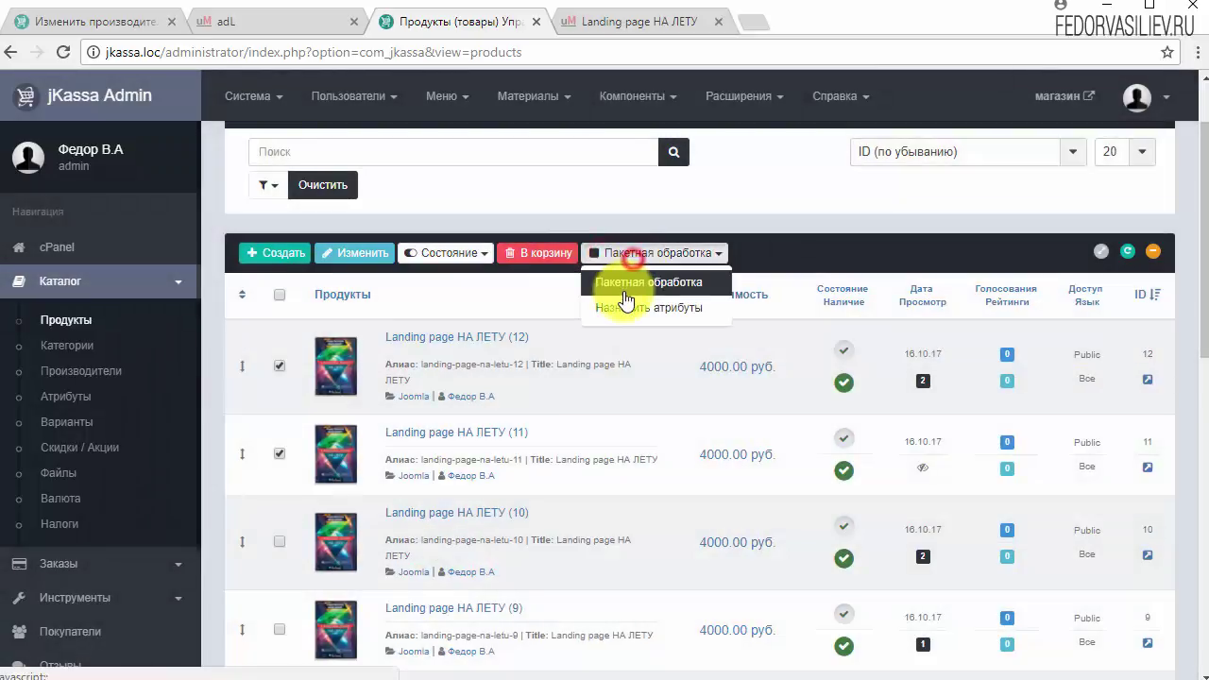
left_click(630, 285)
left_click(646, 404)
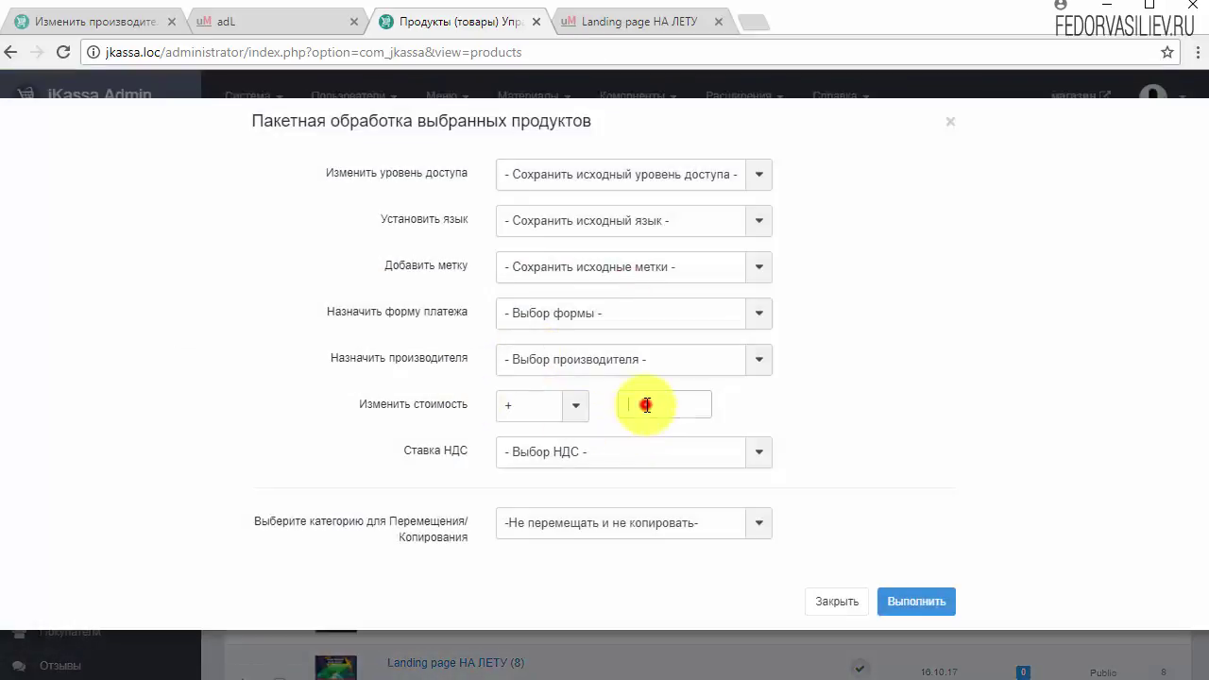
type("35")
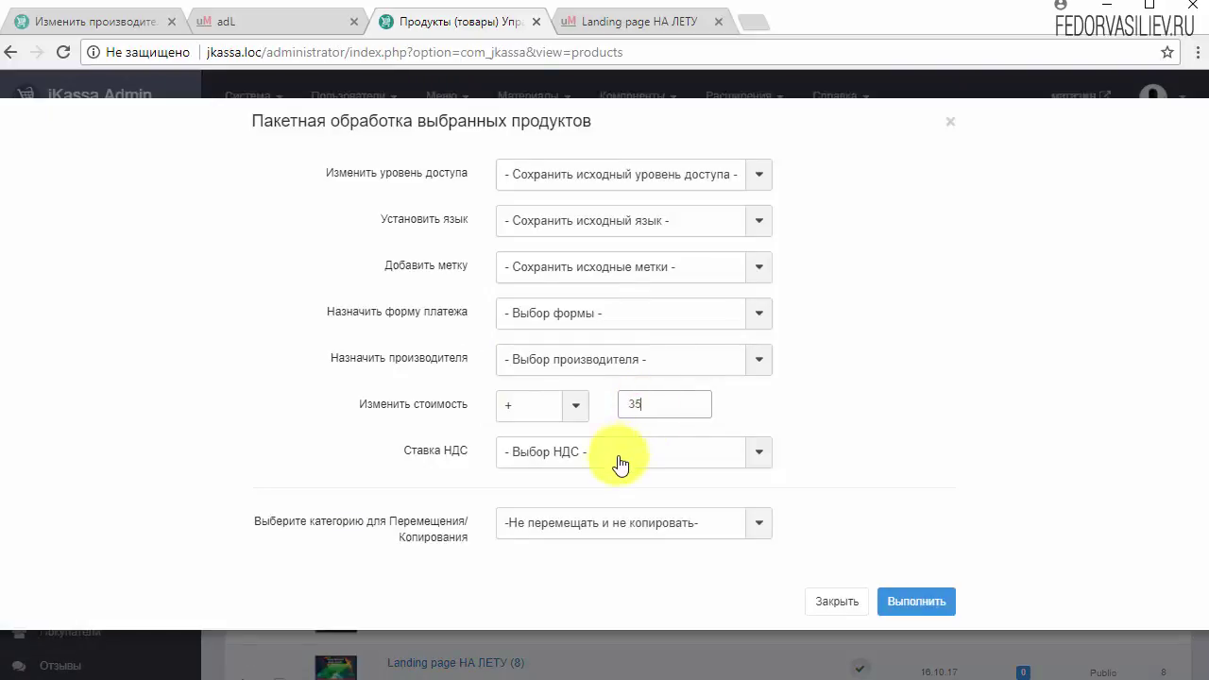
left_click(910, 604)
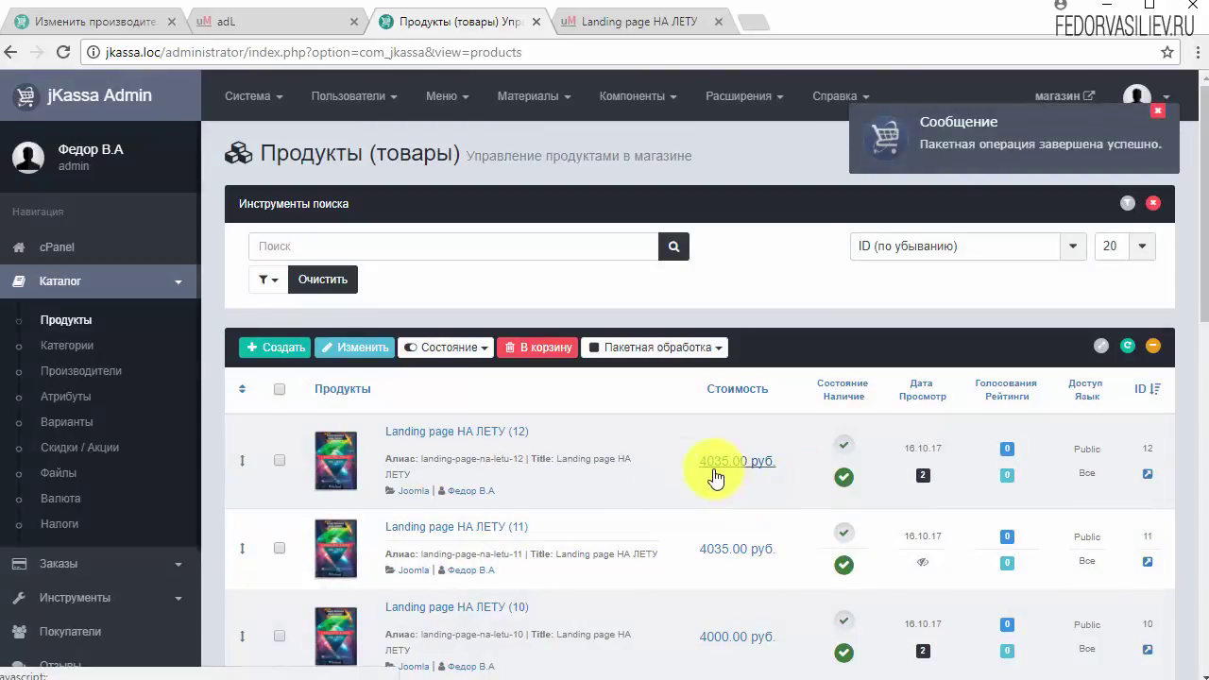
Step: Reload the store page of Landing page НА ЛЕТУ (12) and check its price
left_click(574, 21)
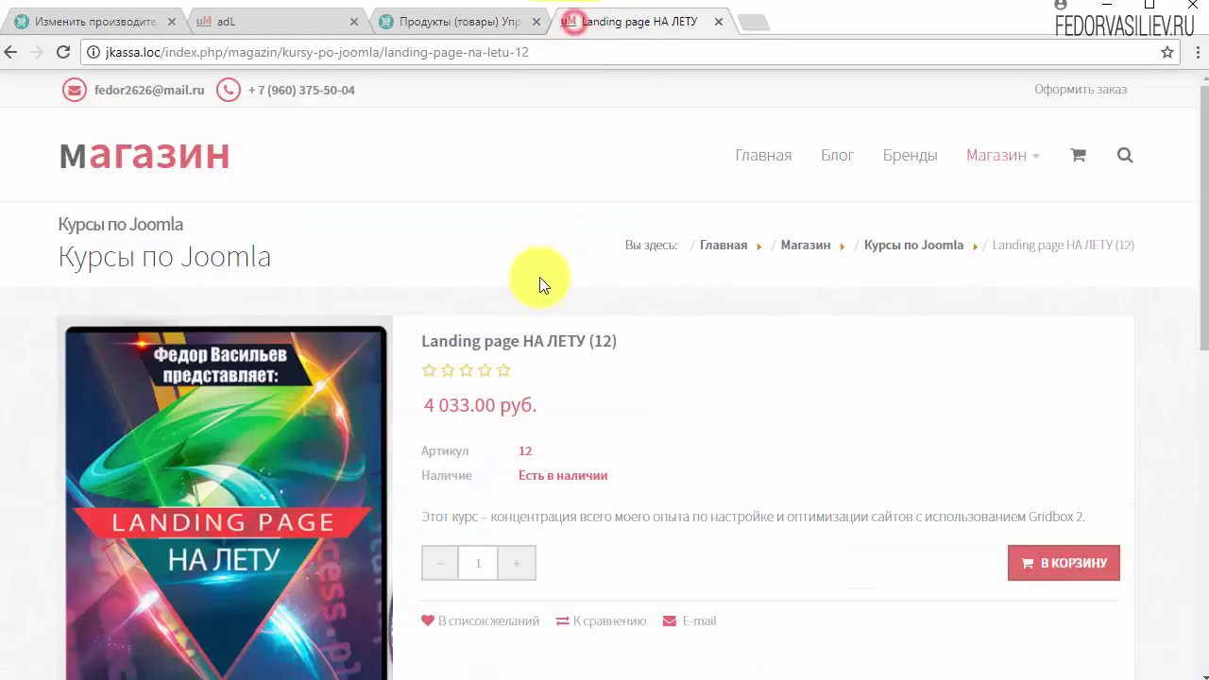
scroll(459, 346, "down", 1)
left_click(62, 59)
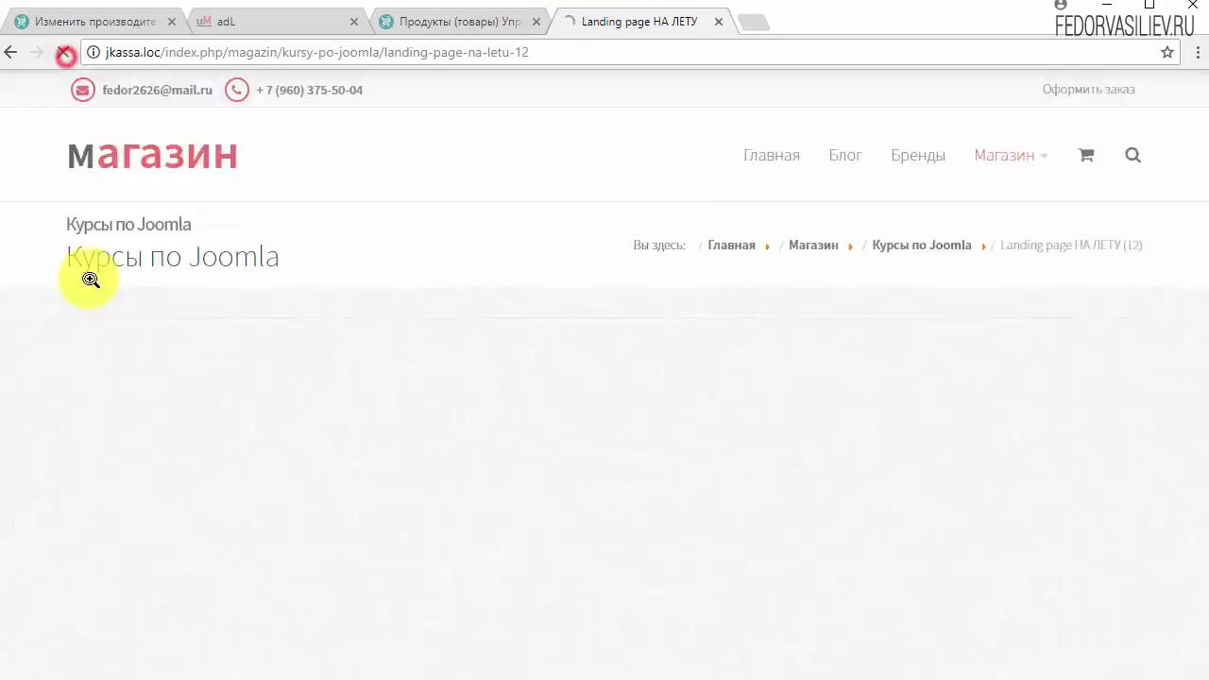
left_click_drag(495, 311, 419, 320)
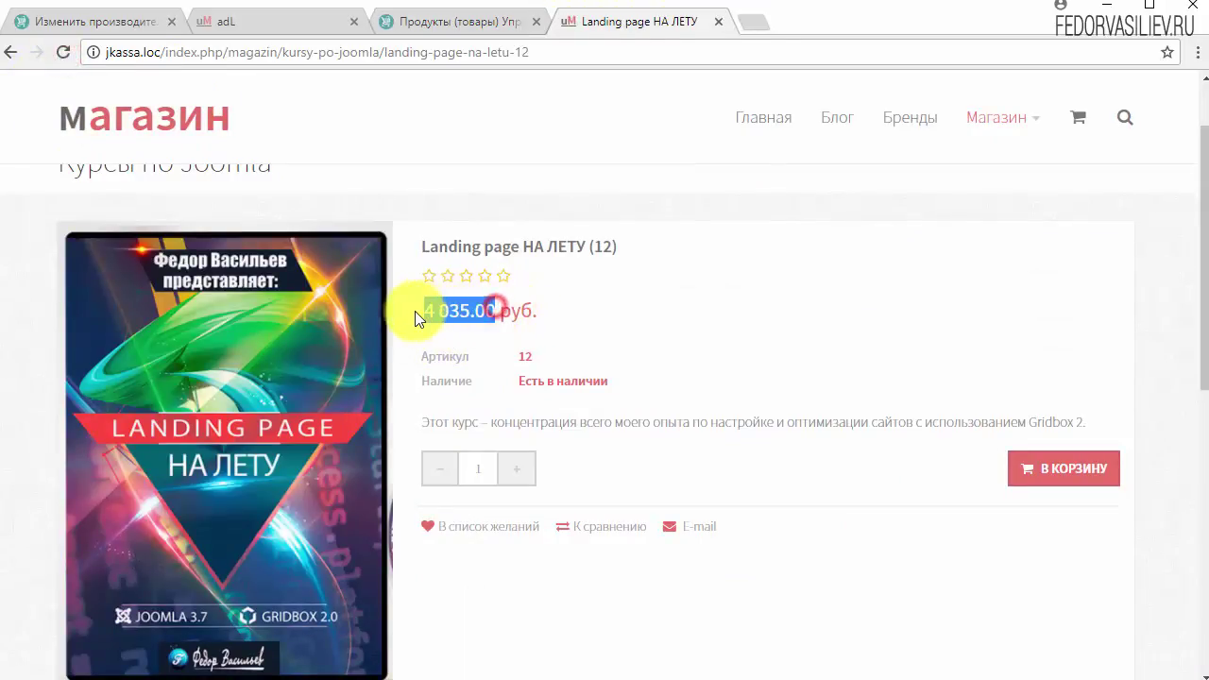
Step: Decrease the cost of products Landing page НА ЛЕТУ (12) and (11) by 35 with batch processing
left_click(484, 25)
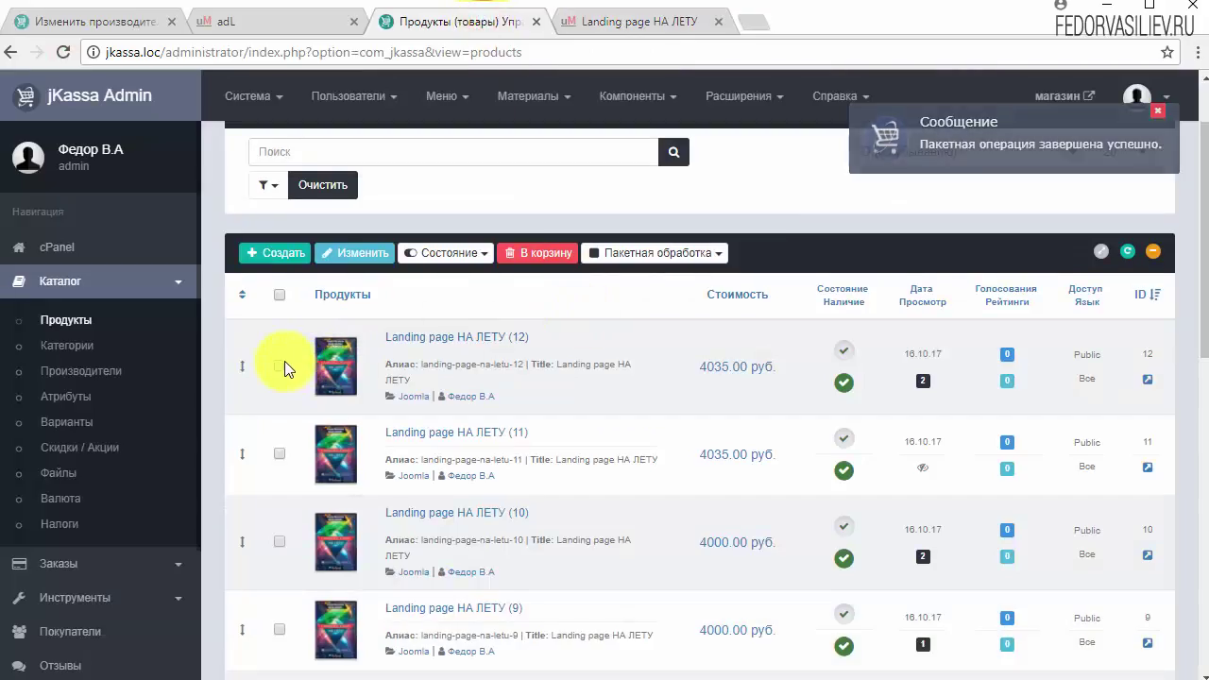
left_click(283, 363)
left_click(278, 453)
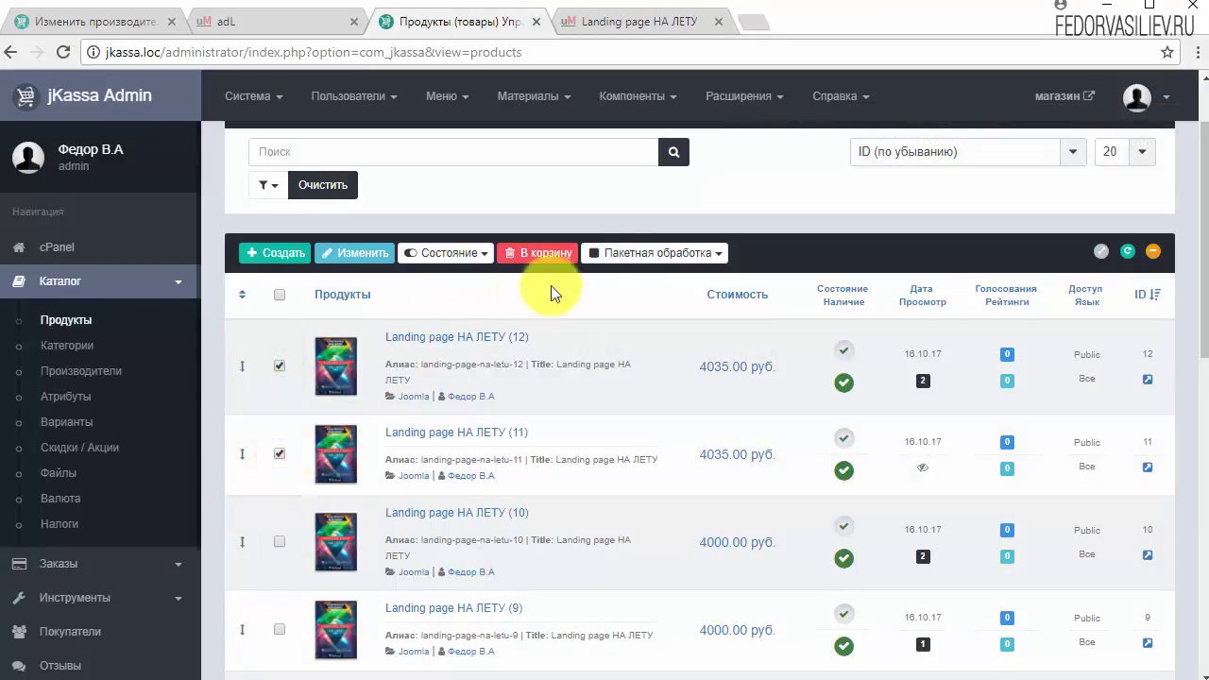
left_click(620, 253)
left_click(620, 282)
left_click(520, 408)
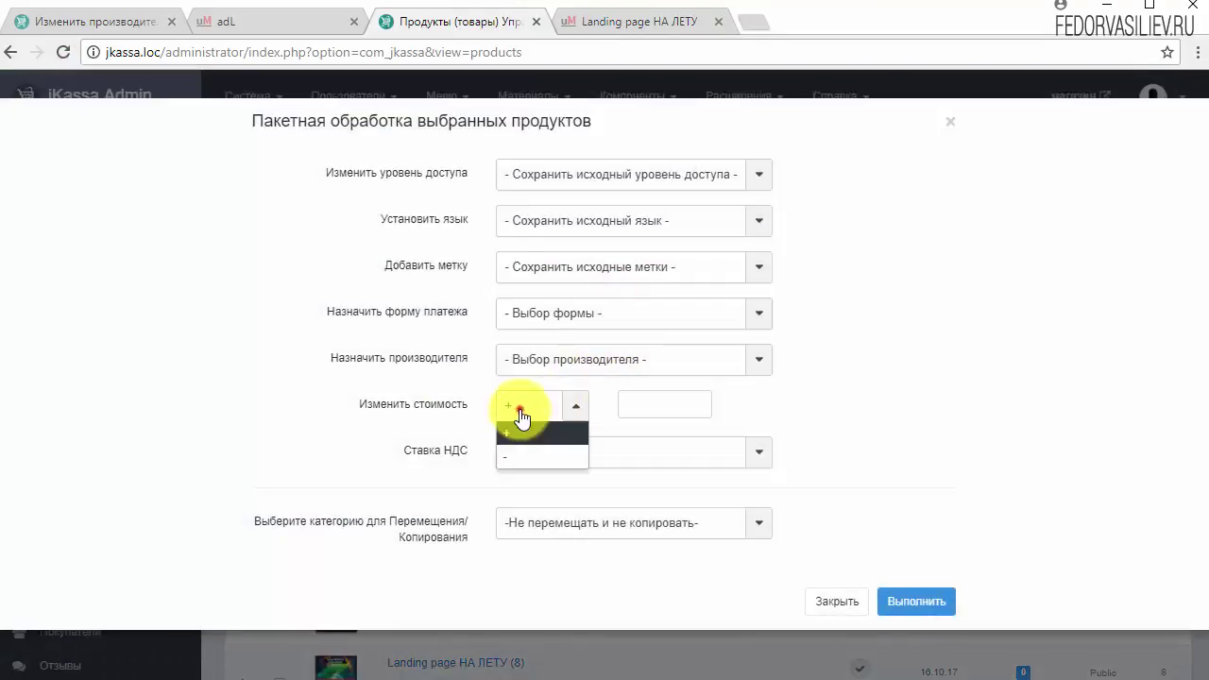
left_click(516, 460)
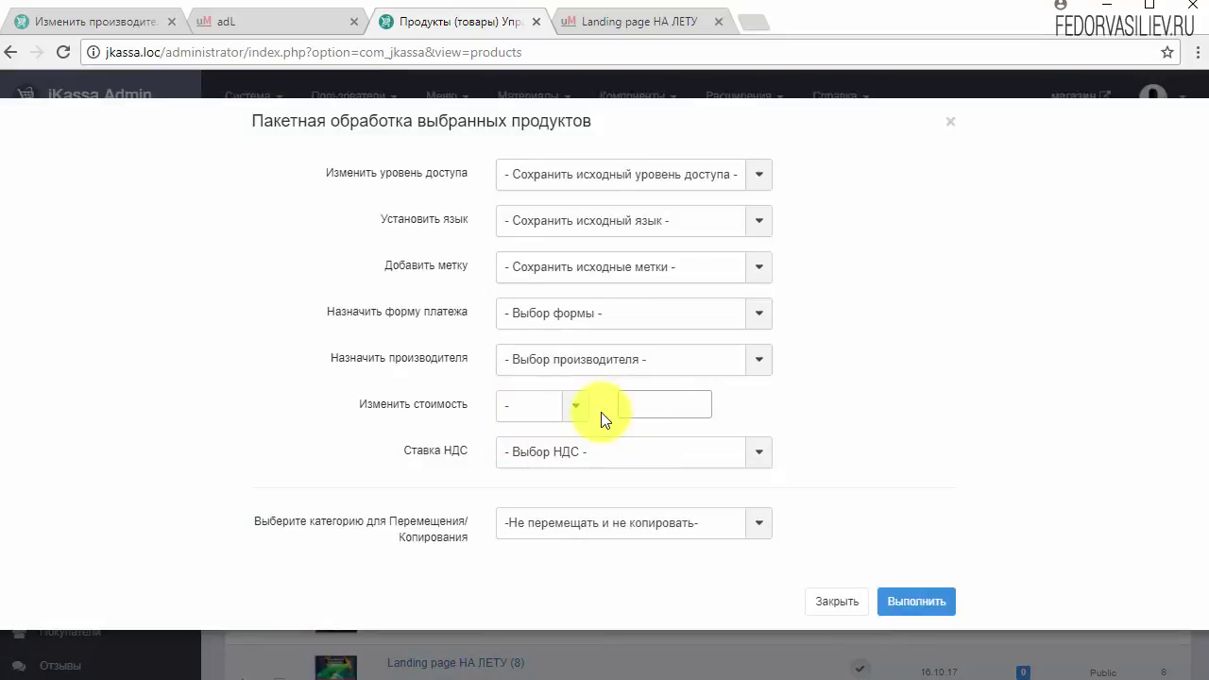
type("35")
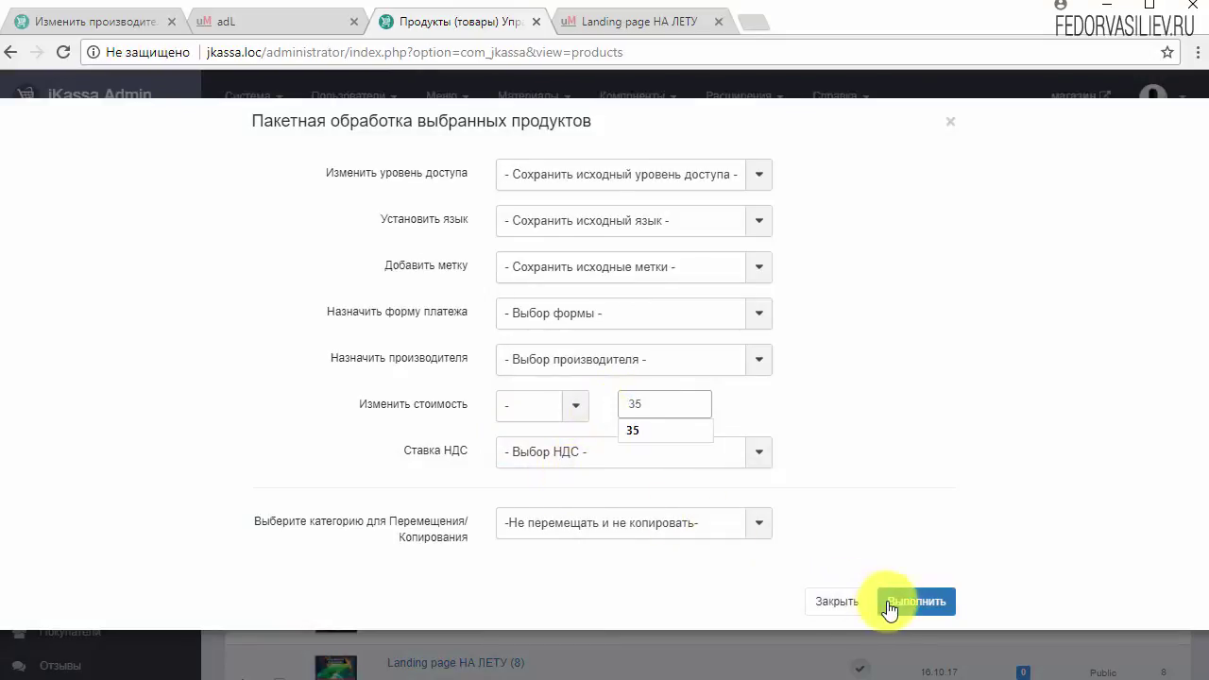
left_click(912, 609)
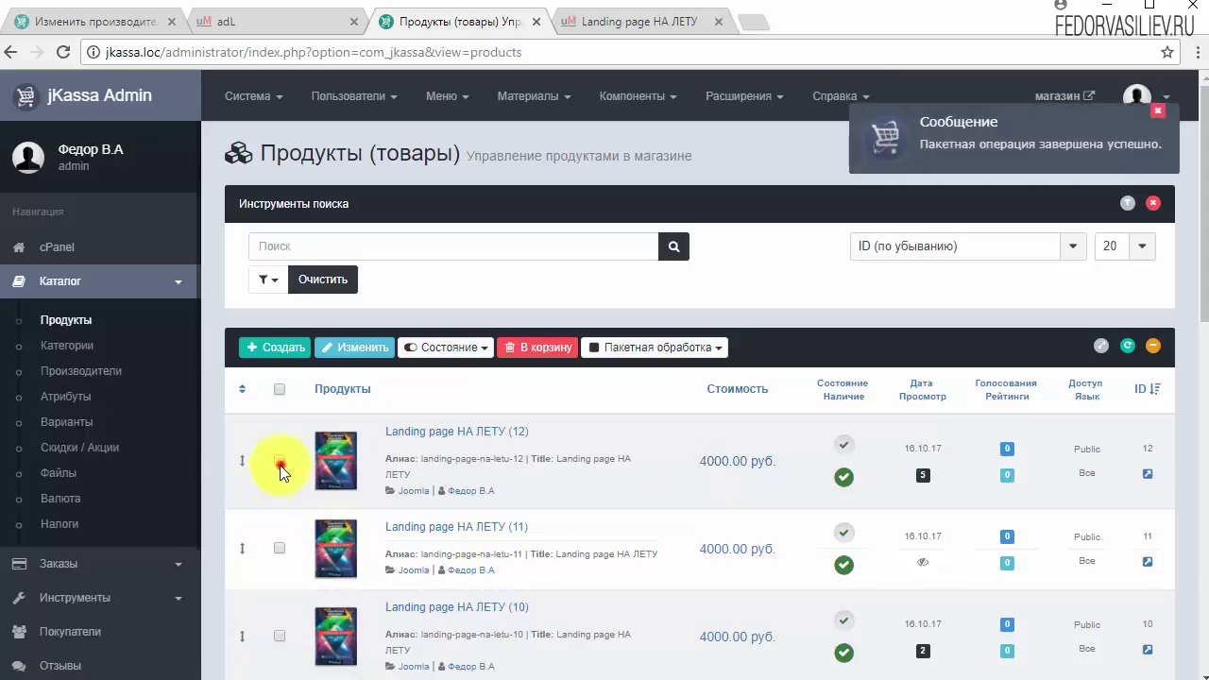
Step: Assign the manufacturer adL to products Landing page НА ЛЕТУ (12) and (11) with batch processing
left_click(280, 462)
left_click(600, 352)
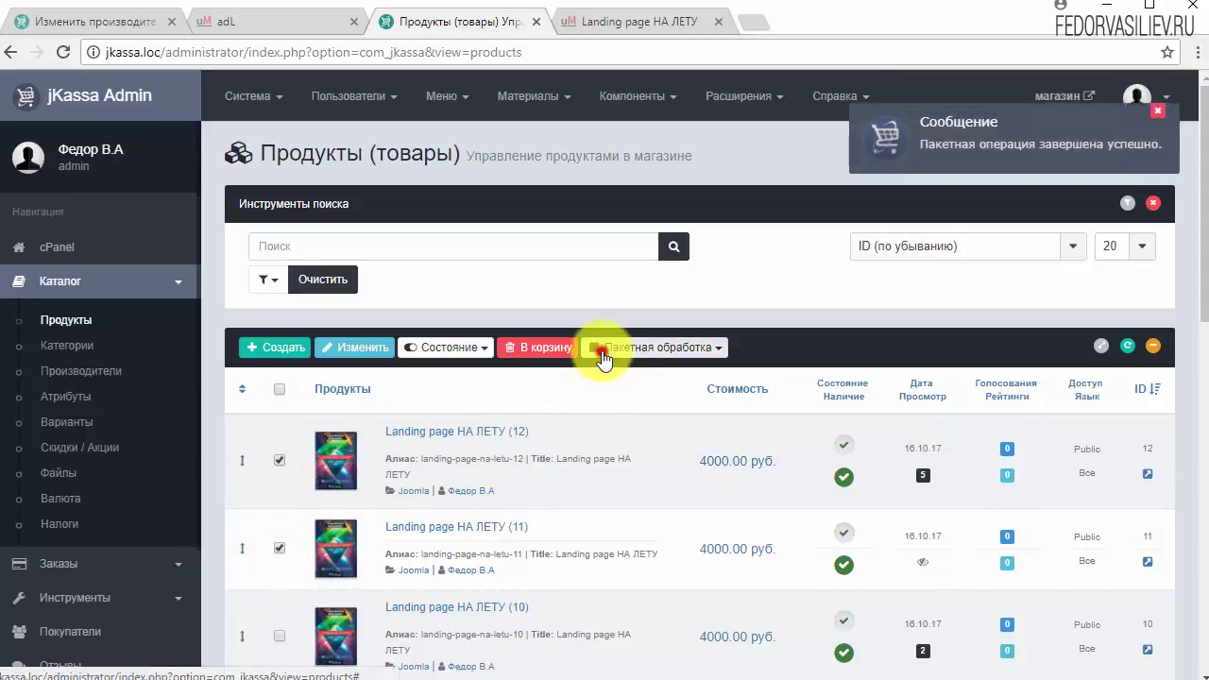
left_click(631, 375)
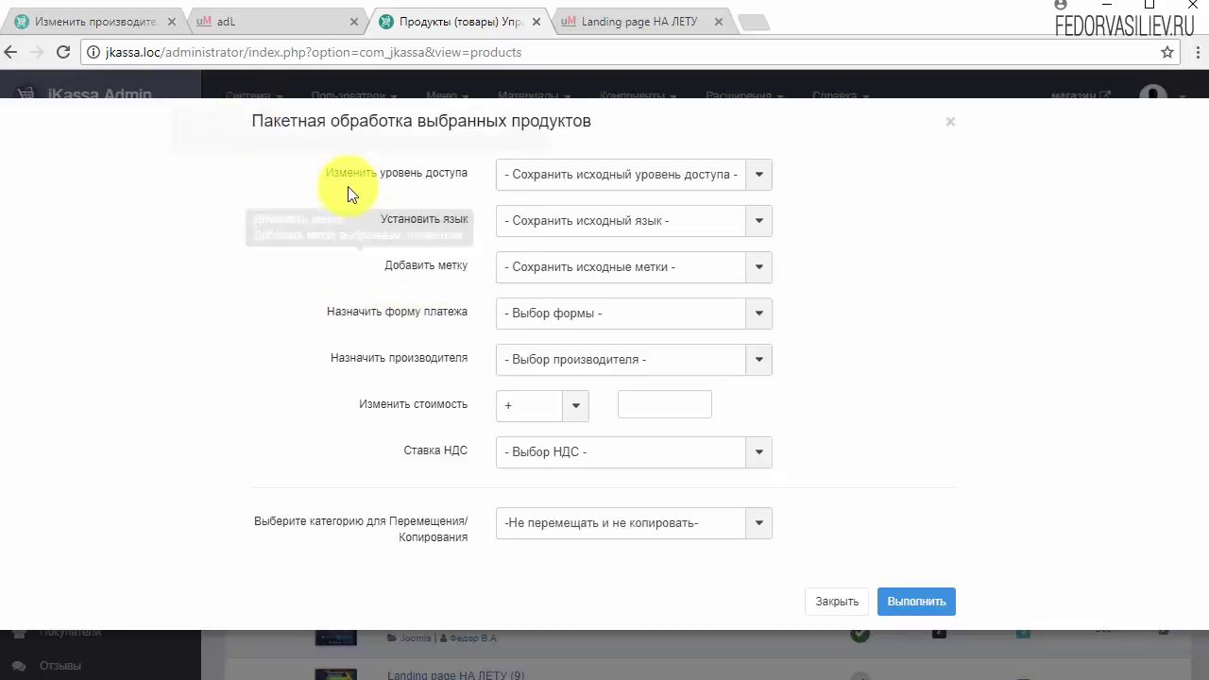
mouse_move(372, 185)
mouse_move(307, 357)
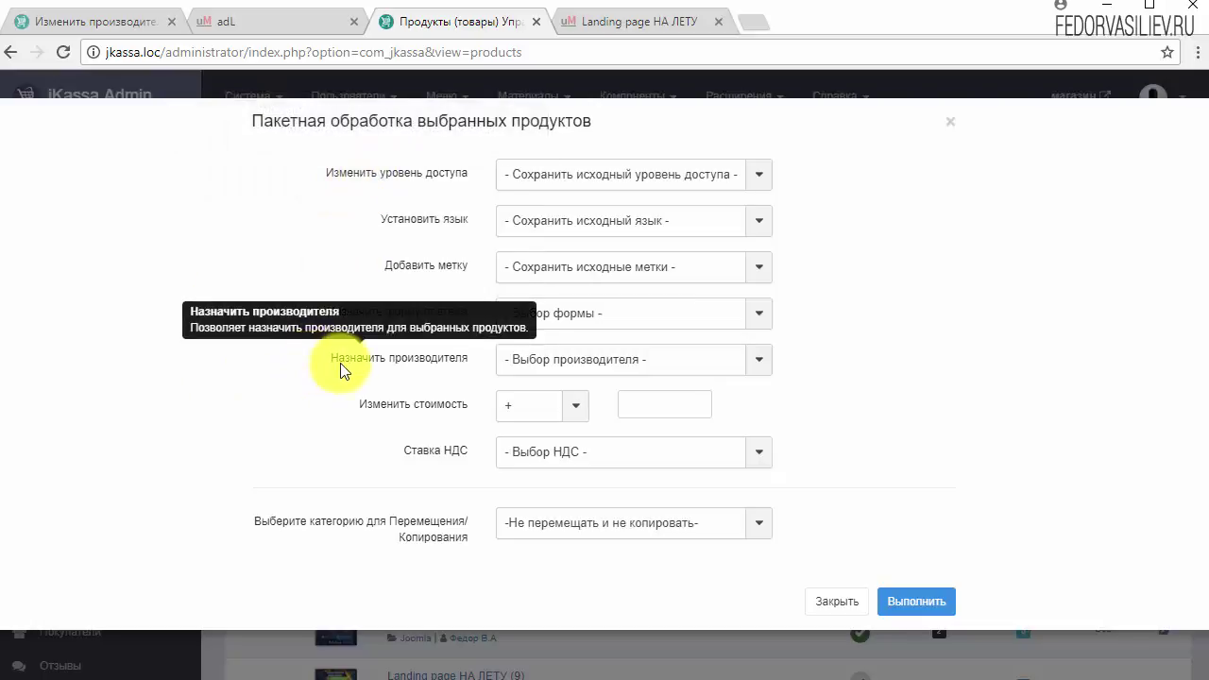
left_click(685, 358)
mouse_move(406, 395)
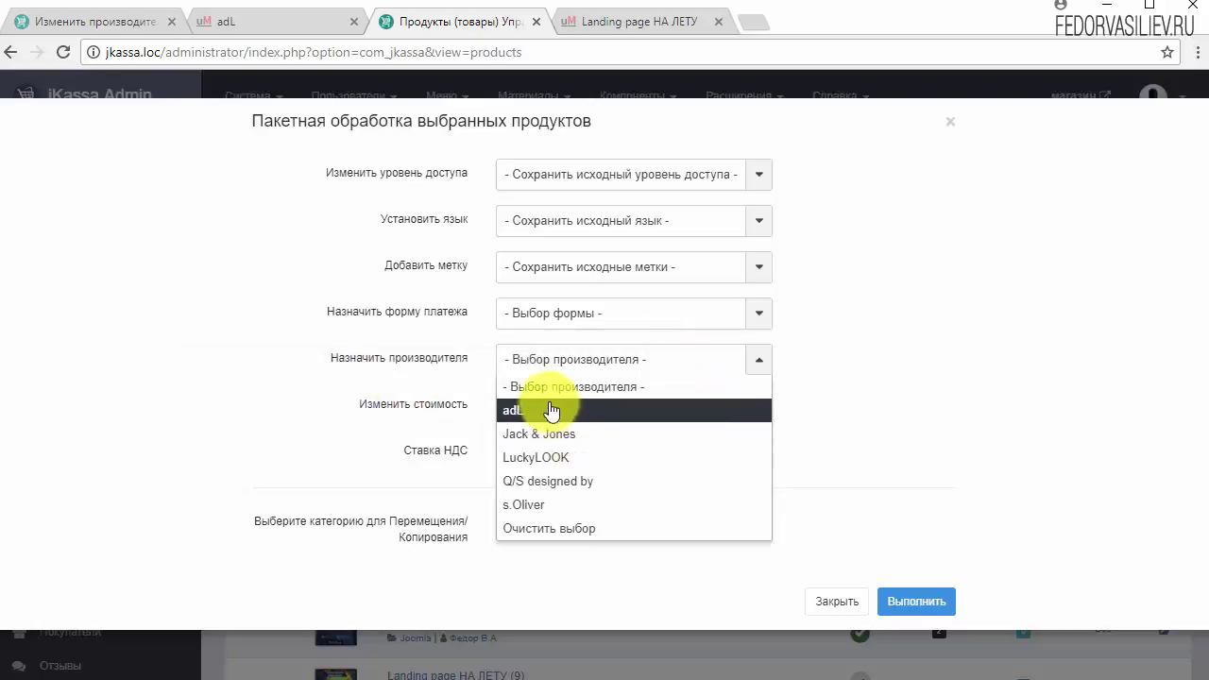
left_click(837, 370)
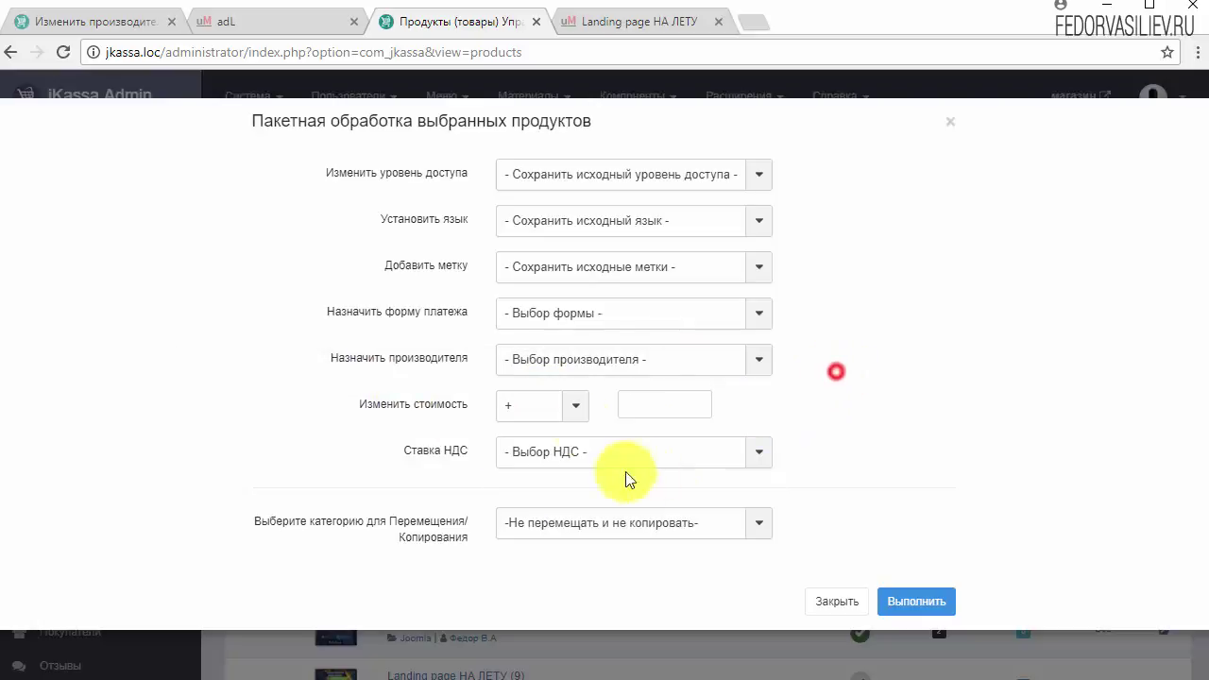
left_click(556, 357)
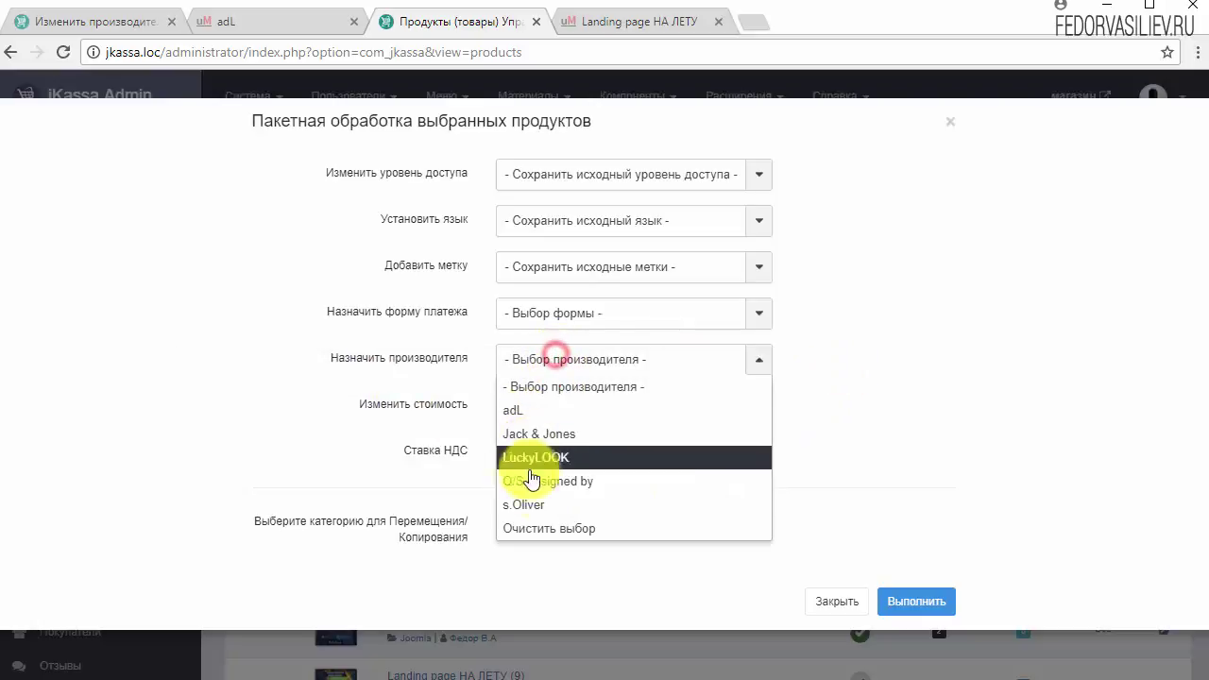
left_click(520, 411)
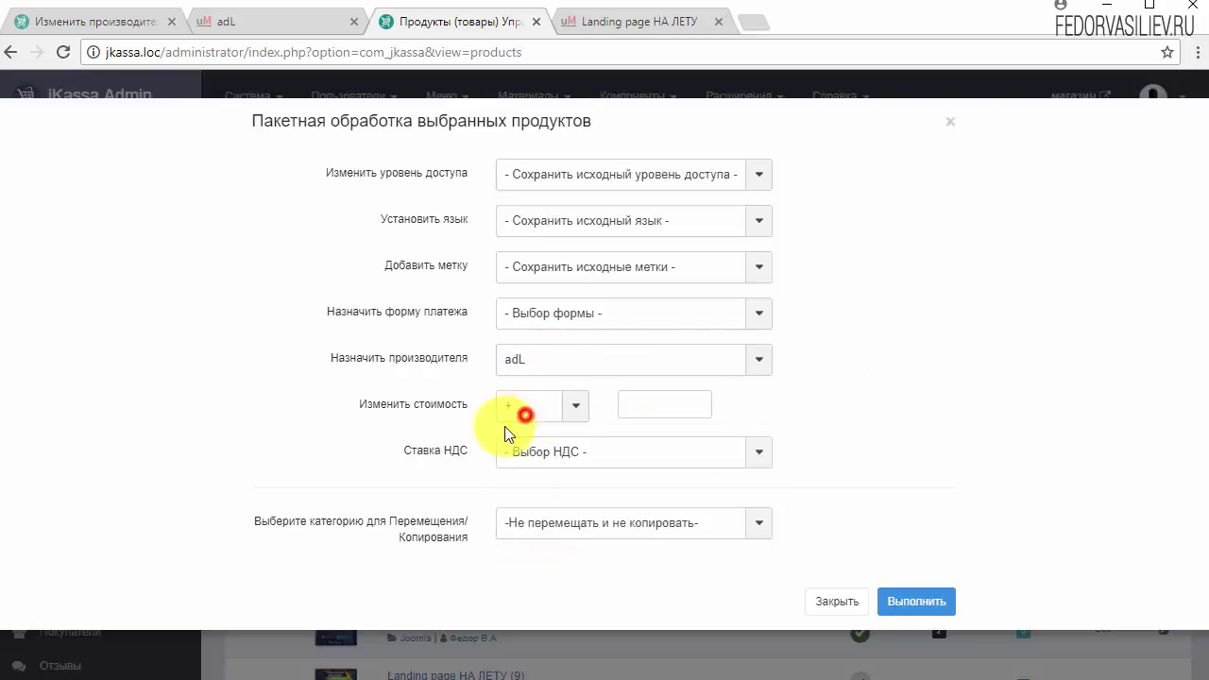
left_click(893, 606)
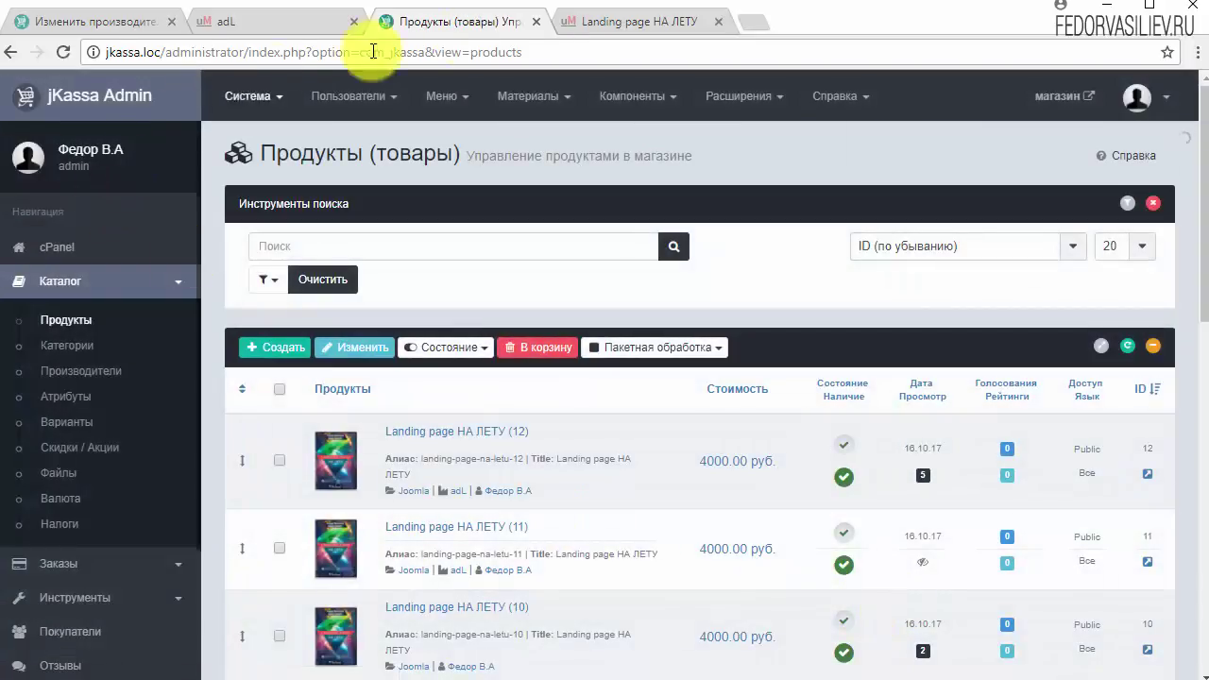
Step: Reload the store page of Landing page НА ЛЕТУ (12), check its brand and view the linked brand page before returning
left_click(586, 29)
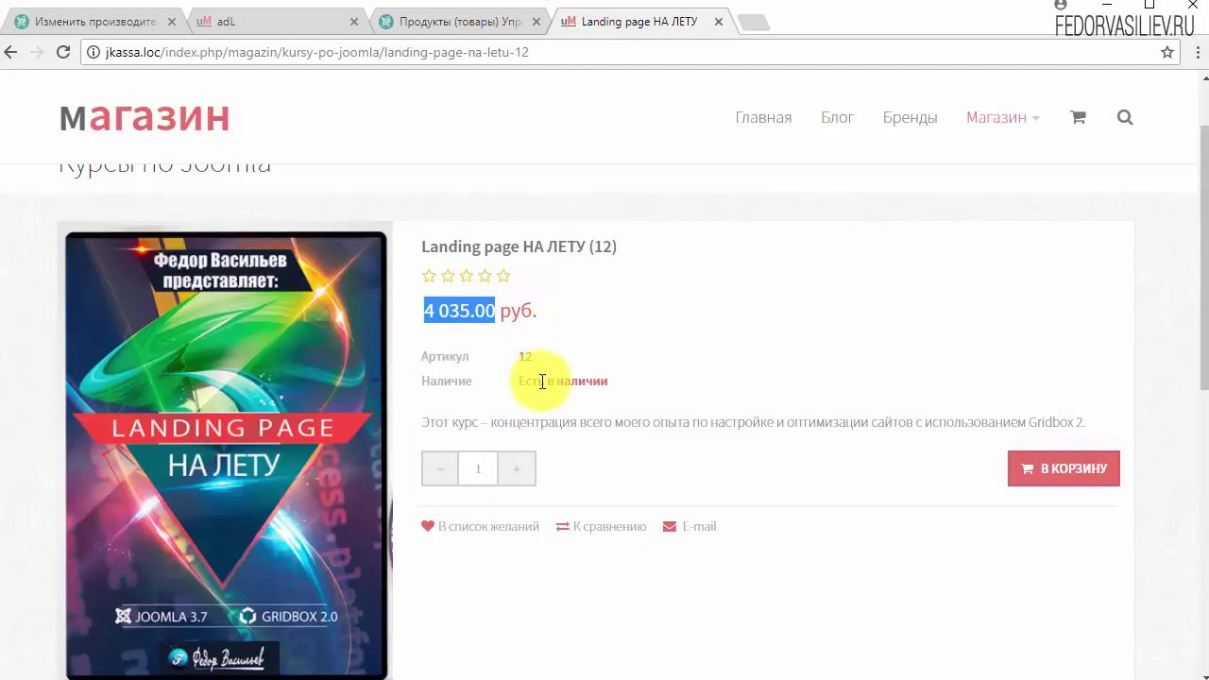
left_click(582, 338)
left_click(64, 52)
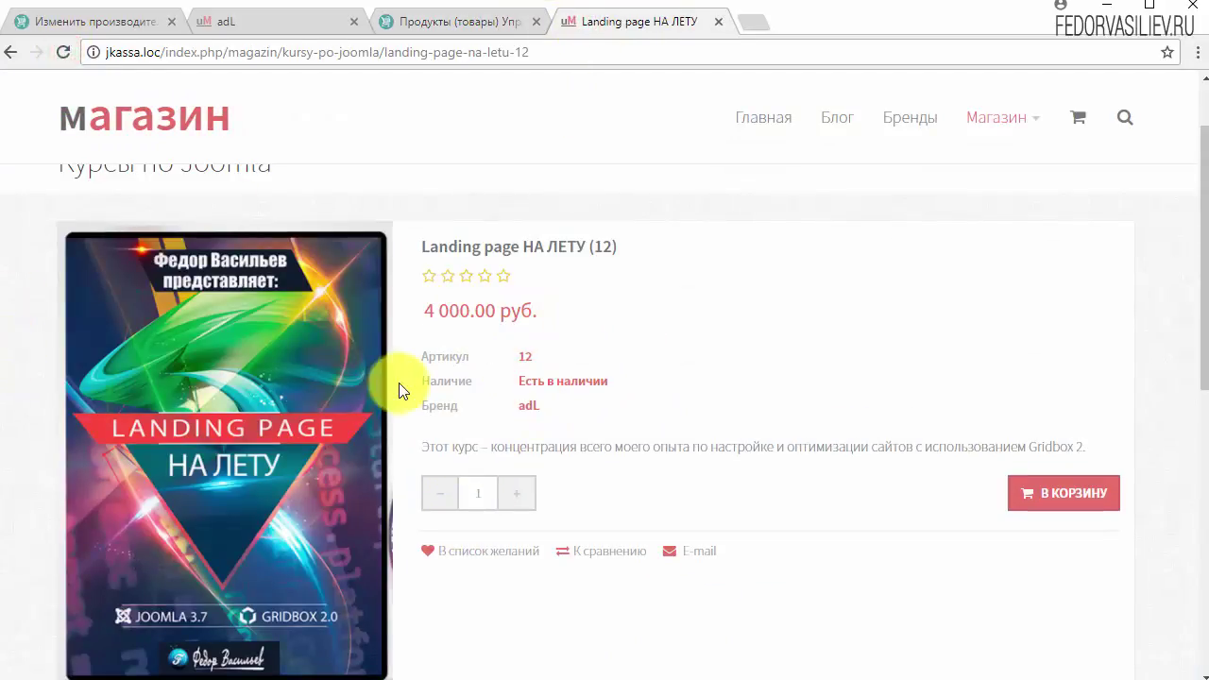
left_click_drag(489, 408, 488, 406)
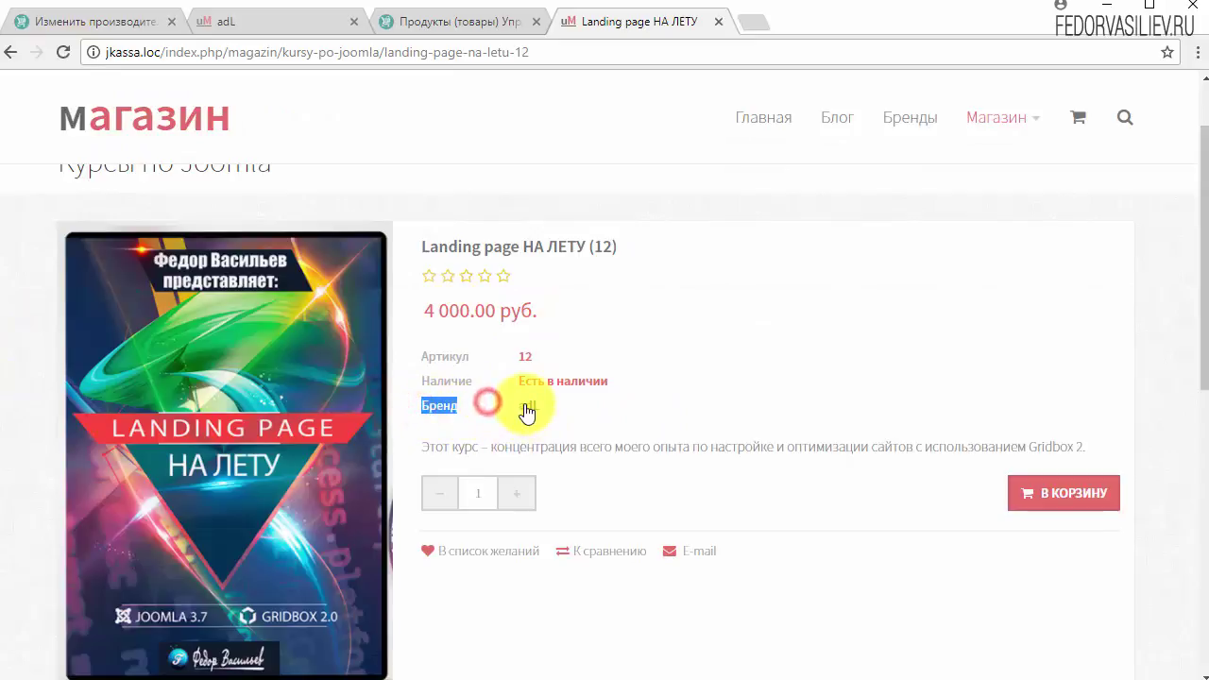
left_click(529, 407)
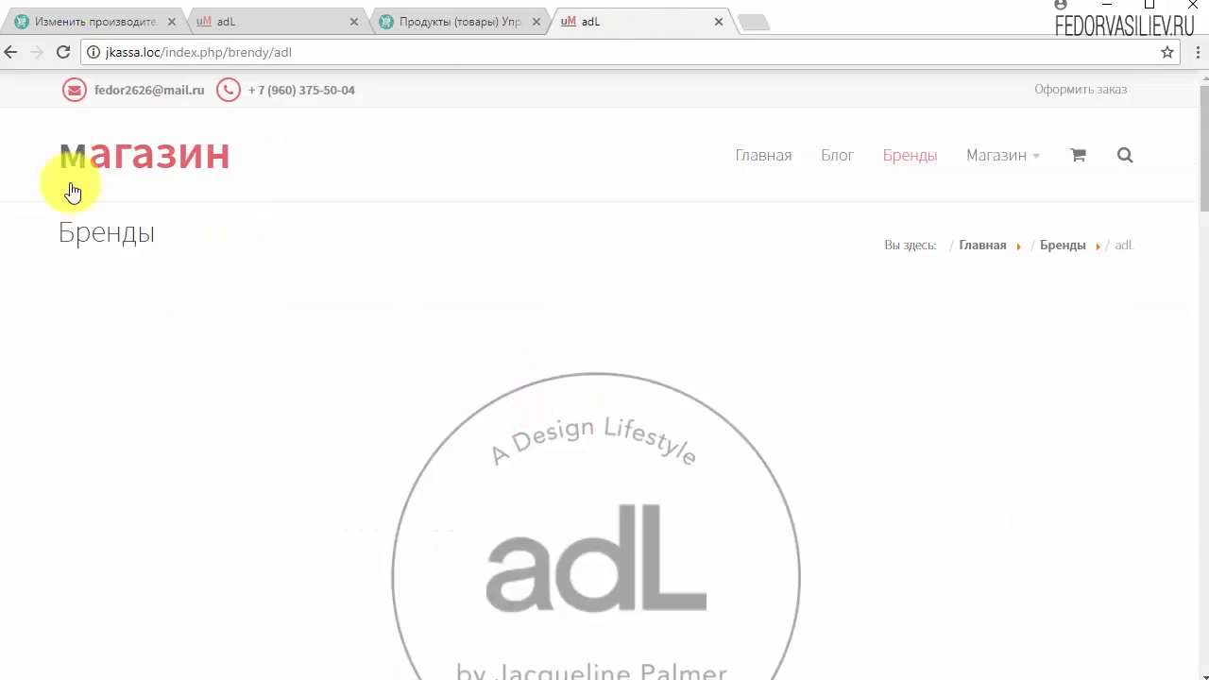
left_click(11, 52)
Step: Examine the manufacturer choice in the details of product Landing page НА ЛЕТУ (12) and close the product without saving
left_click(525, 21)
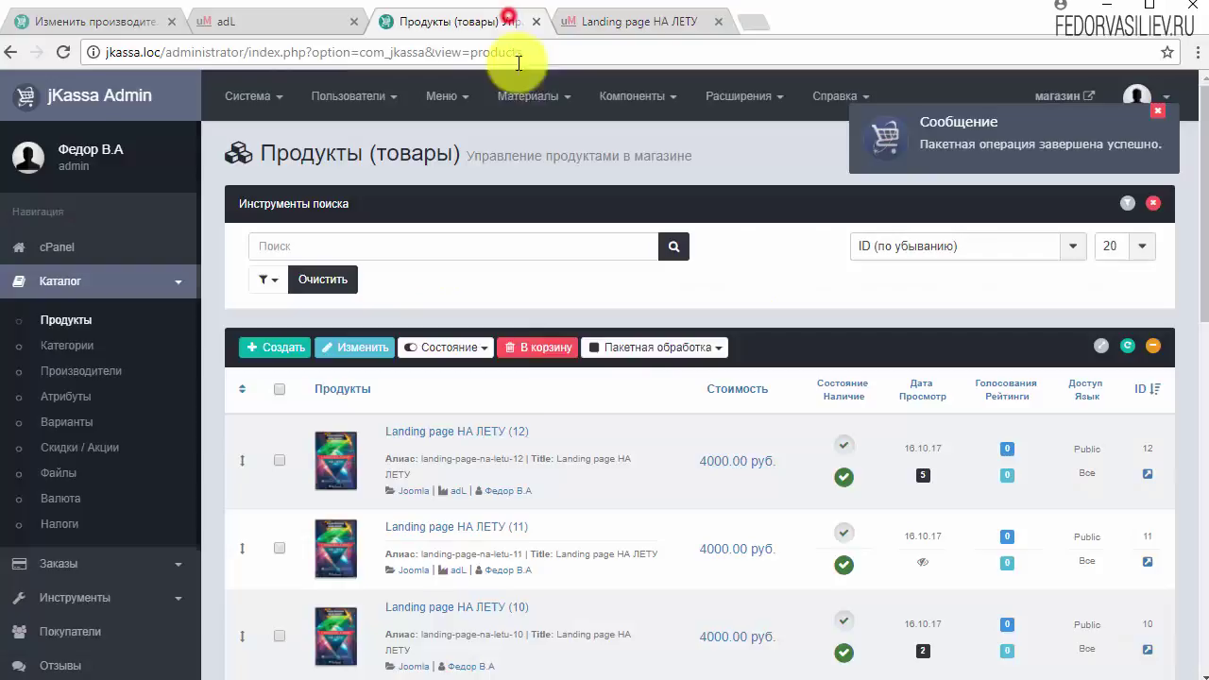
left_click(492, 432)
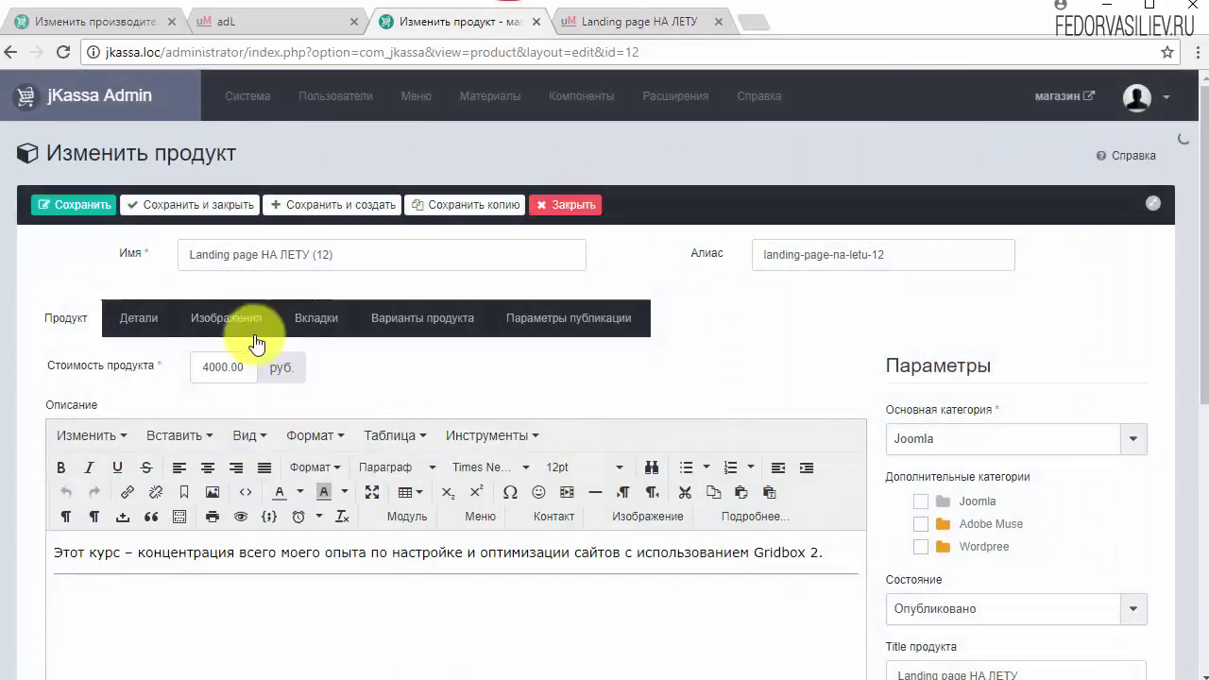
left_click(154, 318)
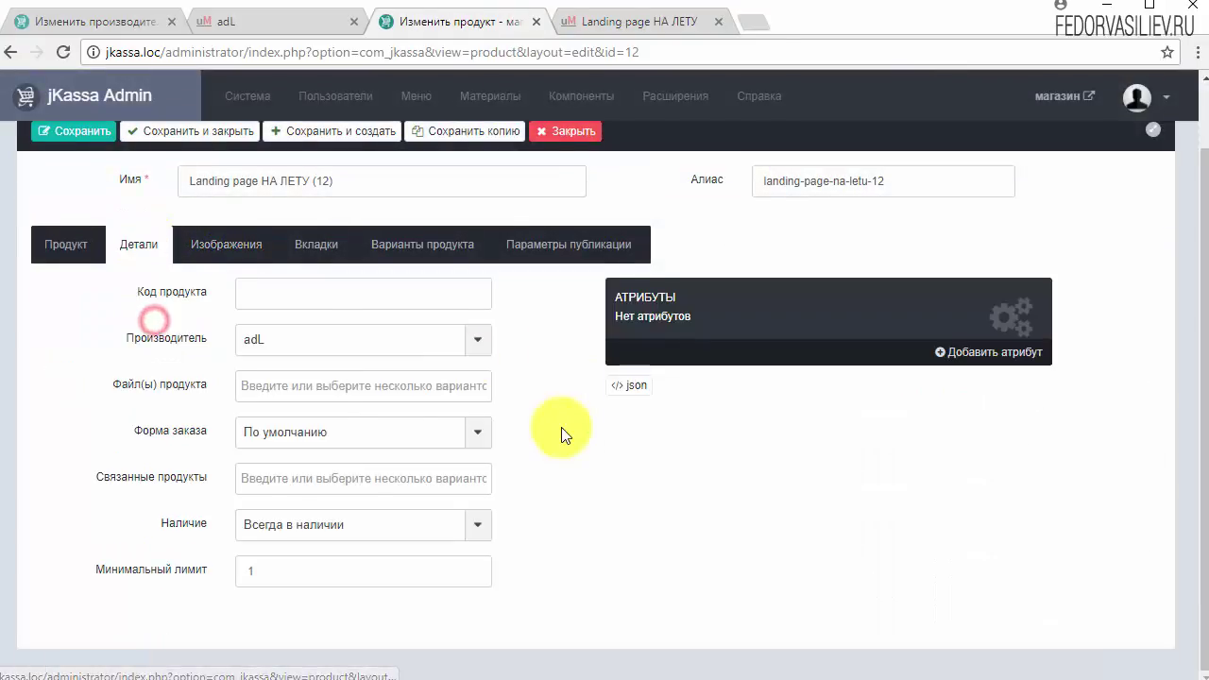
left_click(323, 340)
left_click(322, 365)
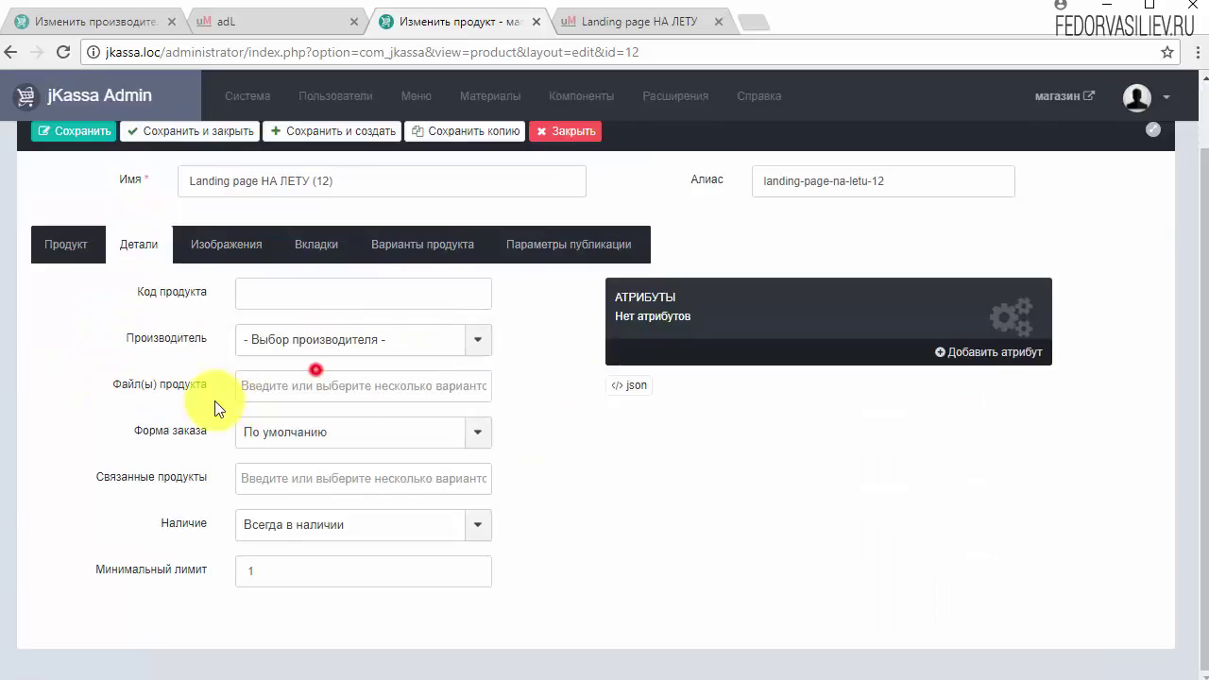
left_click(308, 351)
left_click(321, 382)
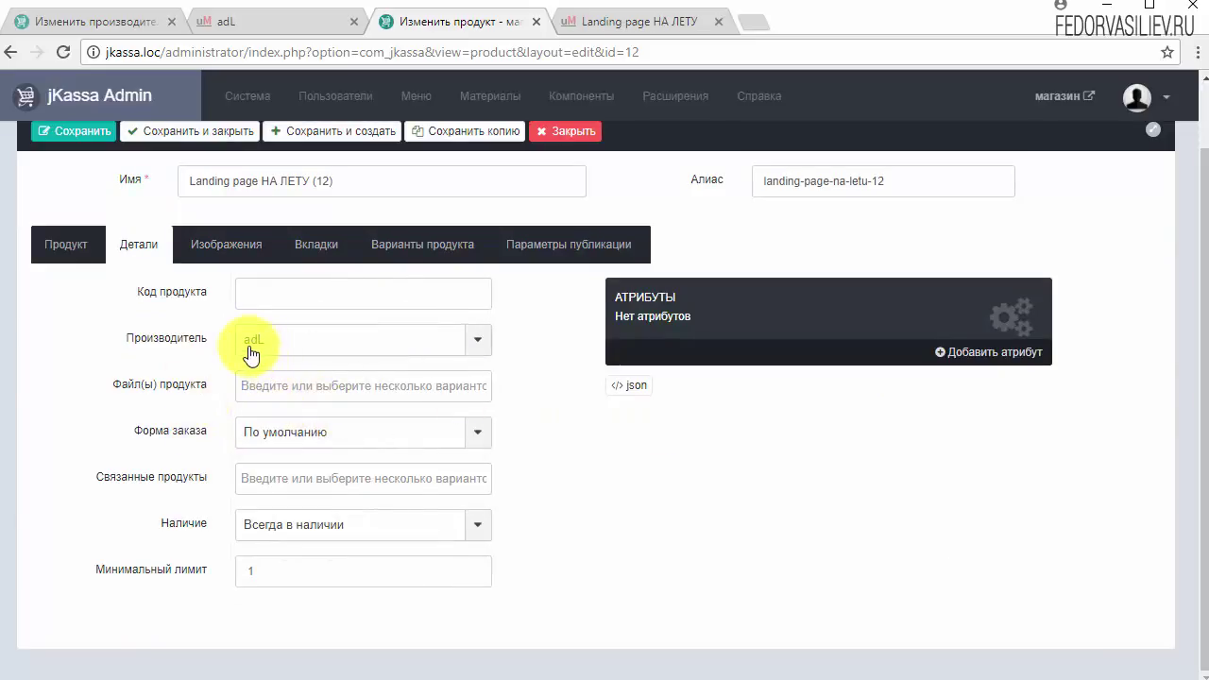
left_click(551, 142)
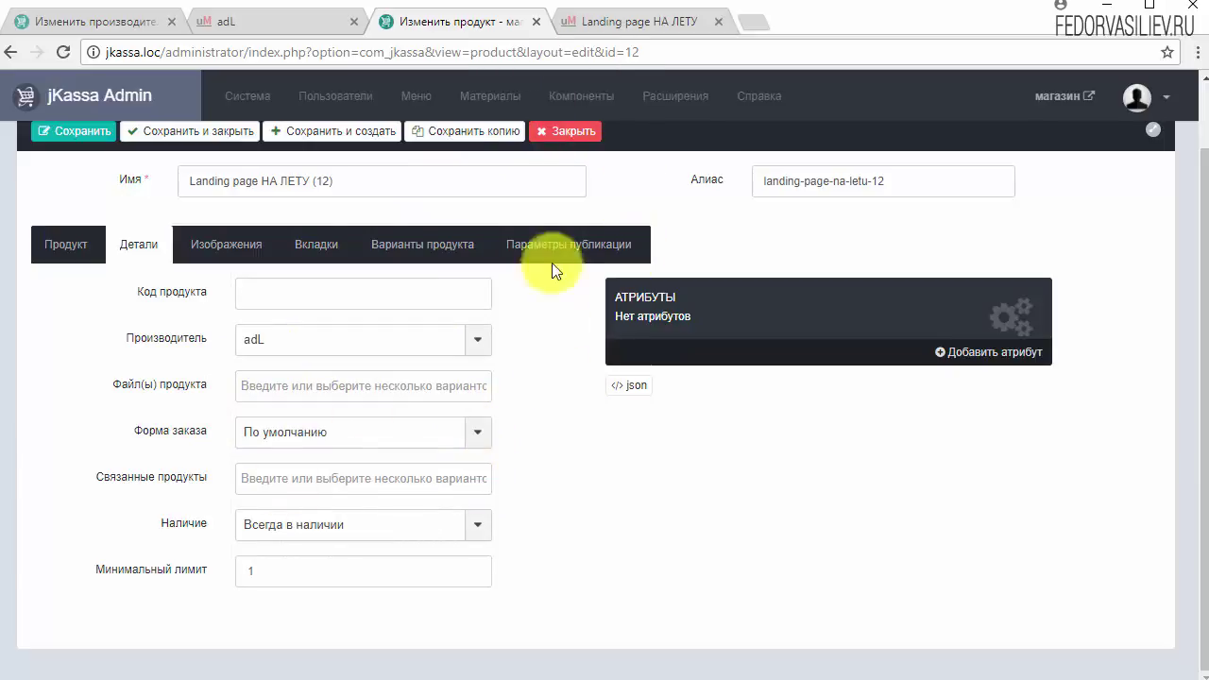
left_click(562, 132)
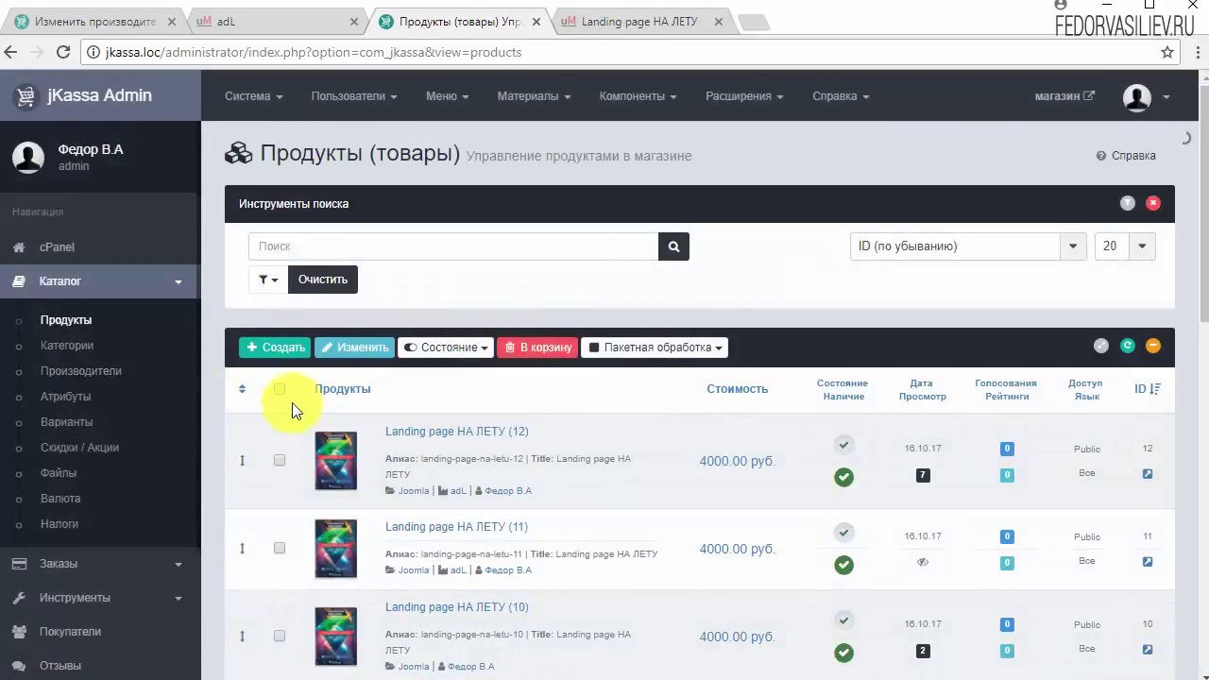
Step: Open batch processing for products Landing page НА ЛЕТУ (12) and (11) and examine the access level and payment form options
left_click(281, 461)
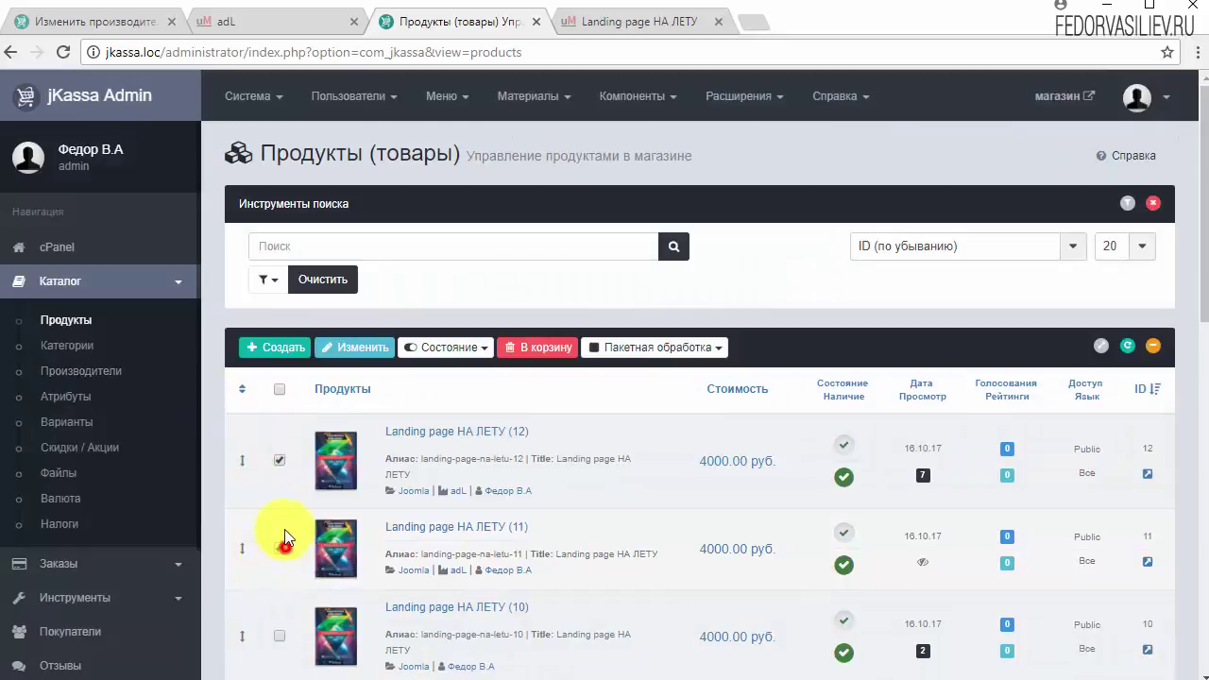
left_click(652, 342)
left_click(626, 410)
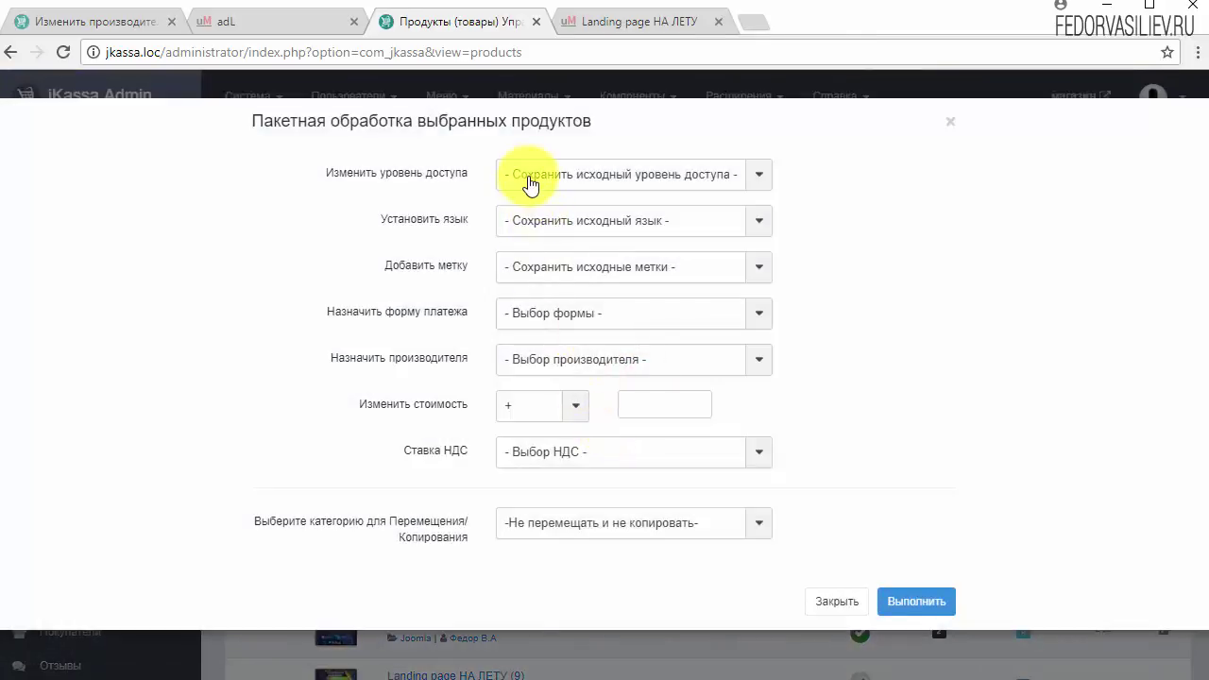
left_click(530, 182)
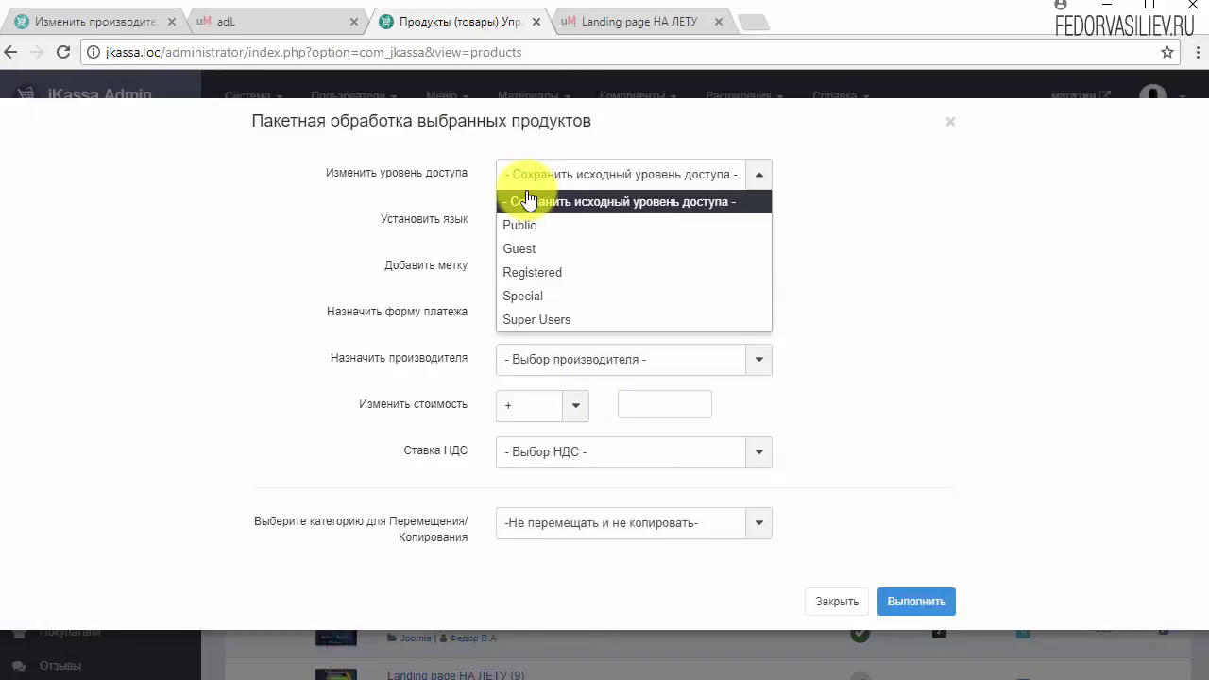
left_click(535, 313)
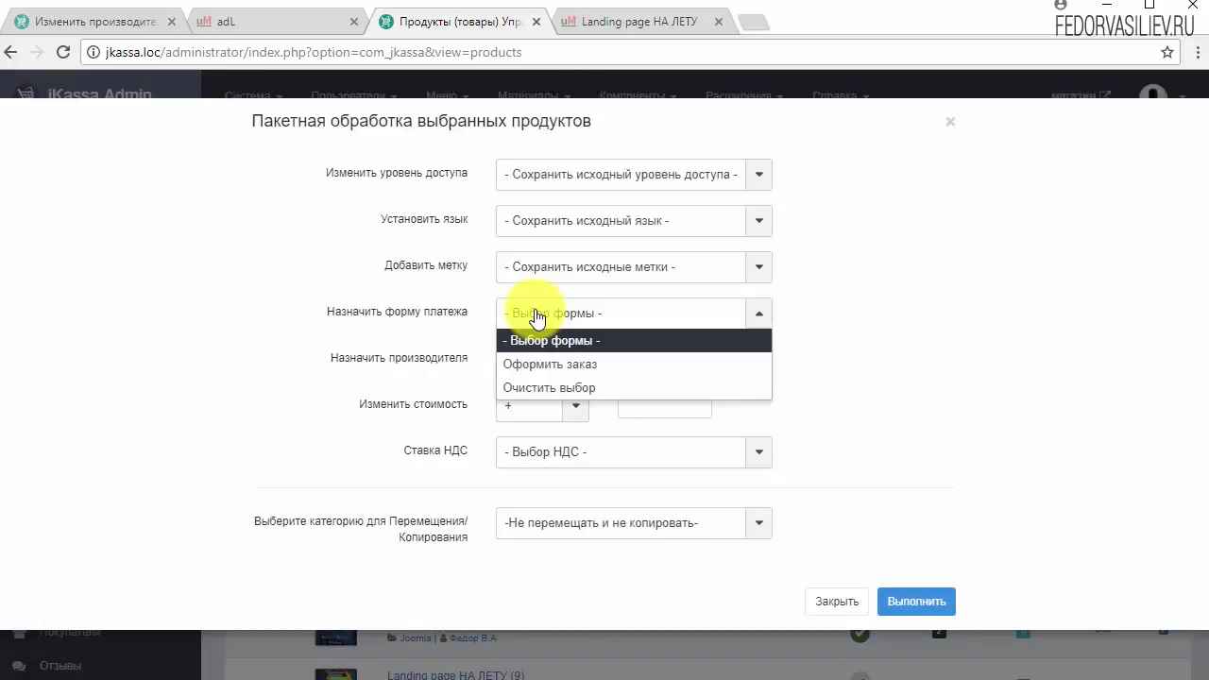
left_click(456, 336)
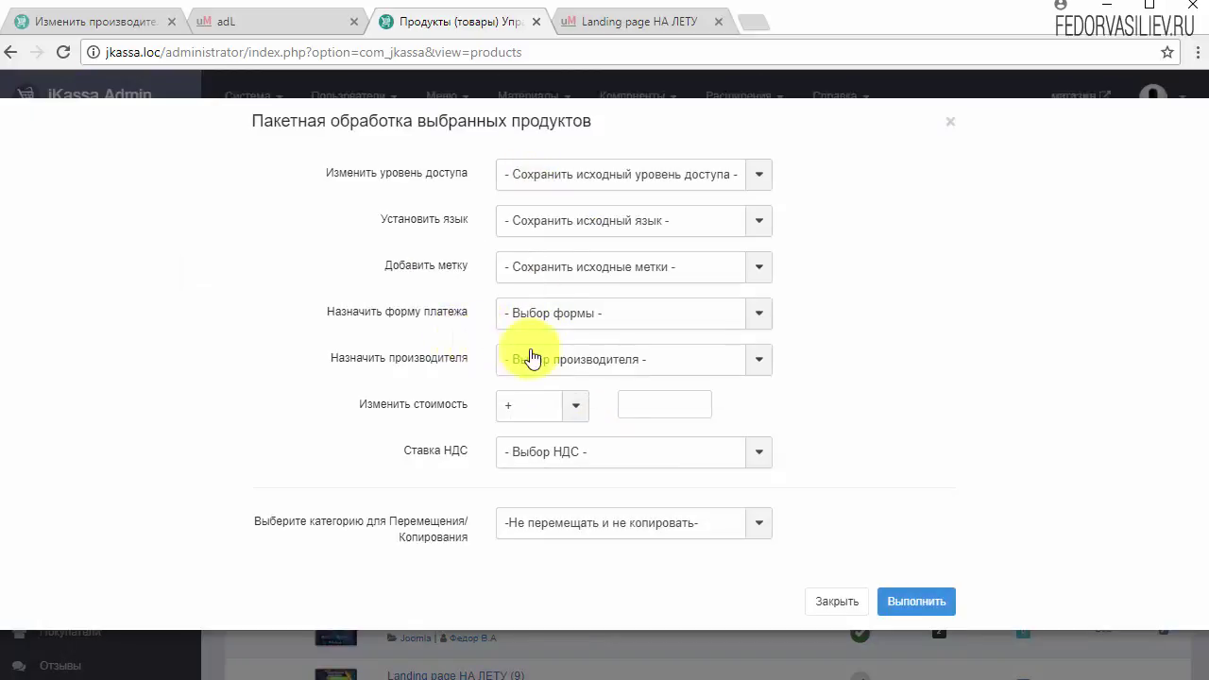
Step: Move the two selected products to the Wordpree category with the Переместить option and run the batch operation
left_click(553, 525)
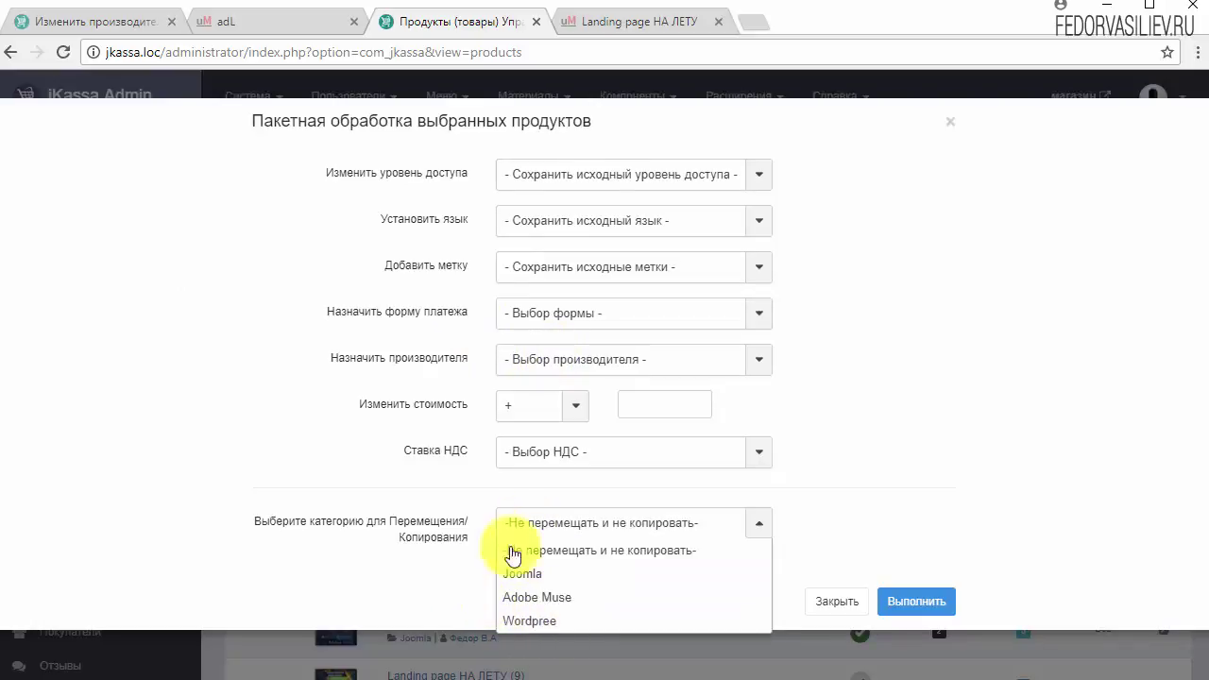
left_click(532, 624)
scroll(365, 586, "down", 1)
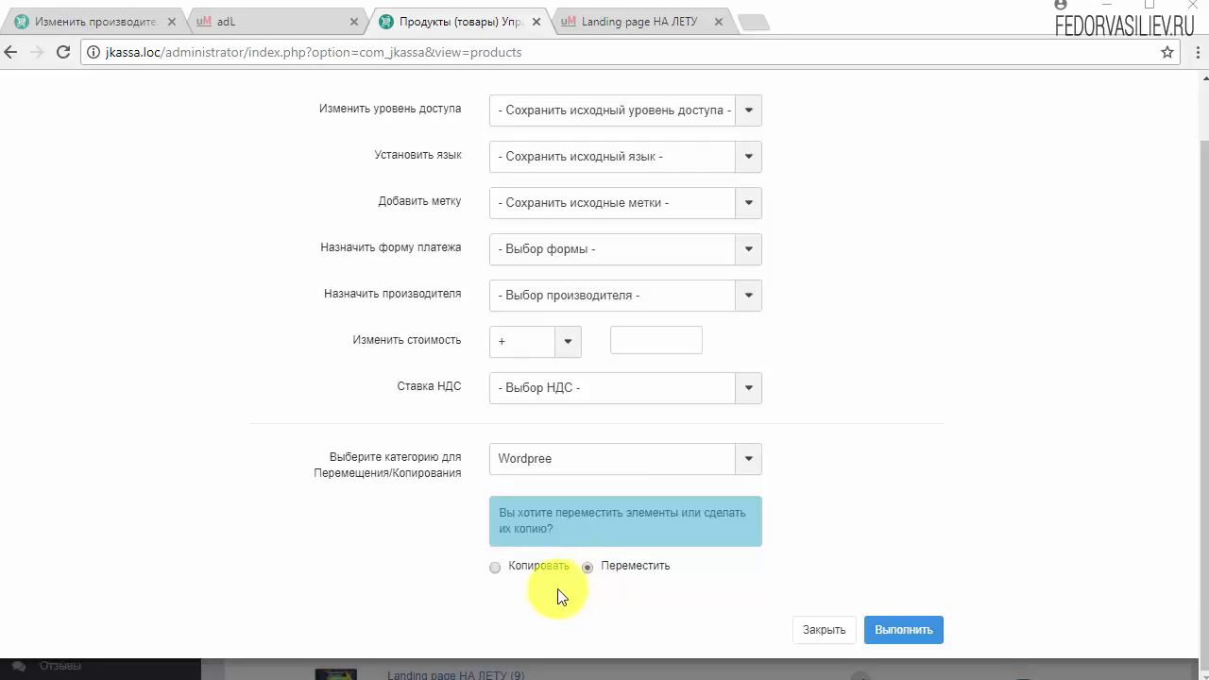
left_click(495, 567)
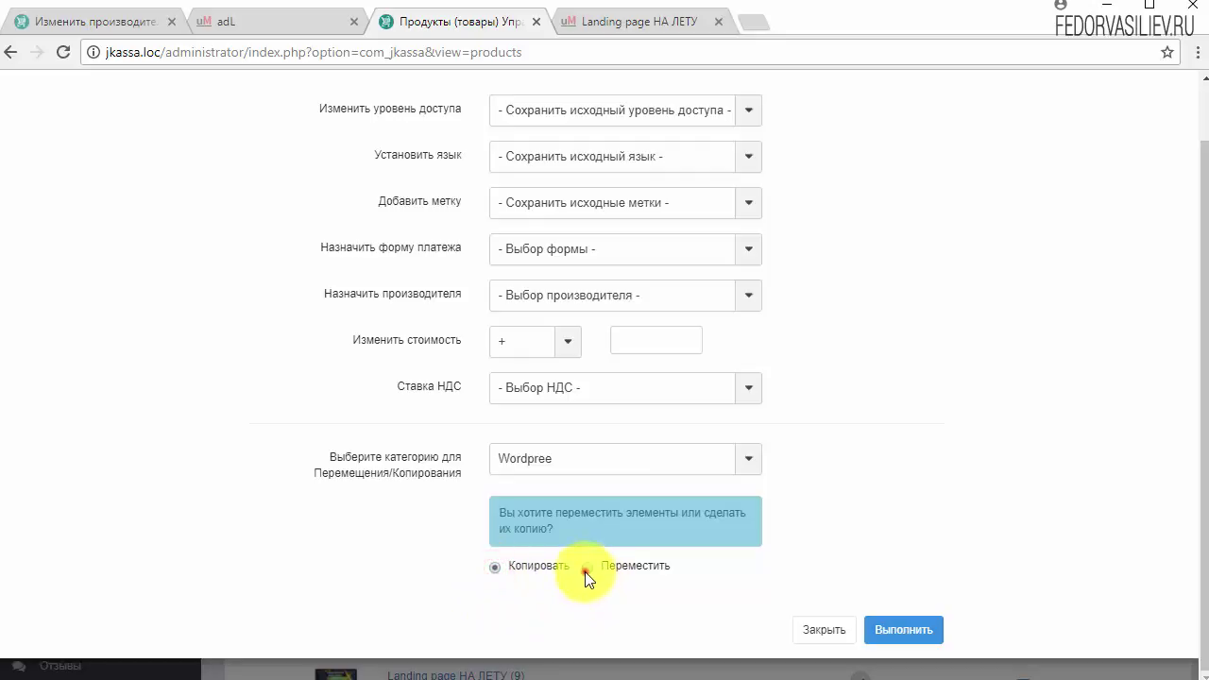
left_click(587, 568)
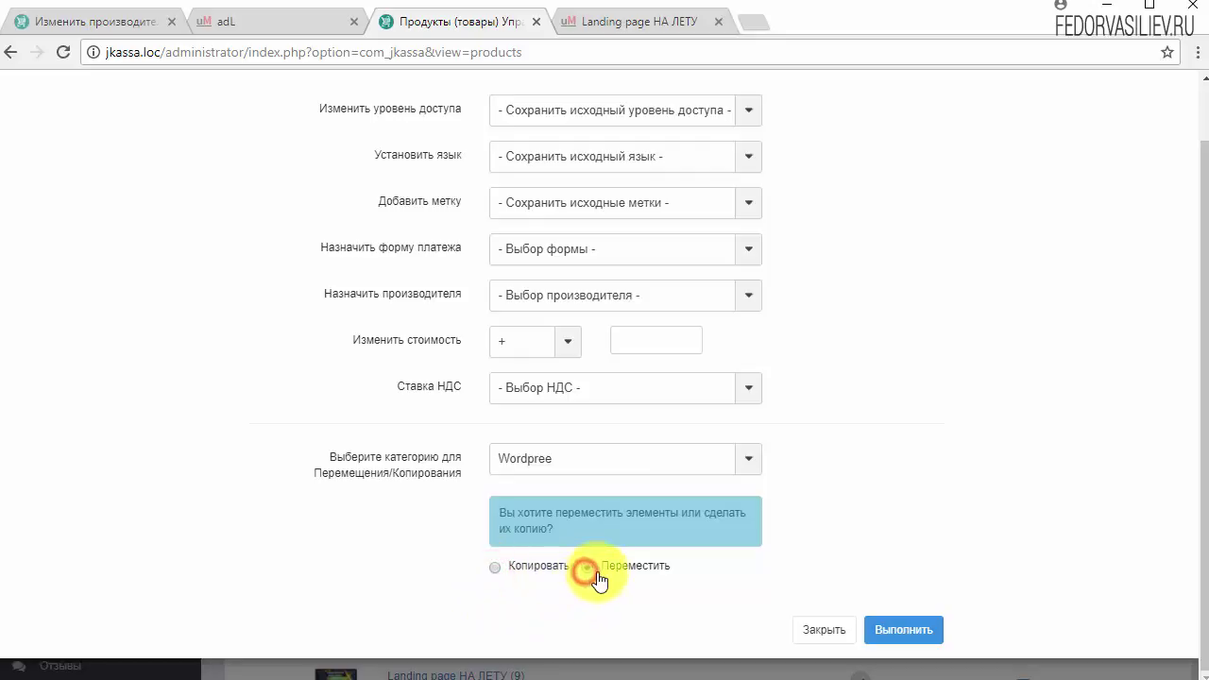
left_click(879, 635)
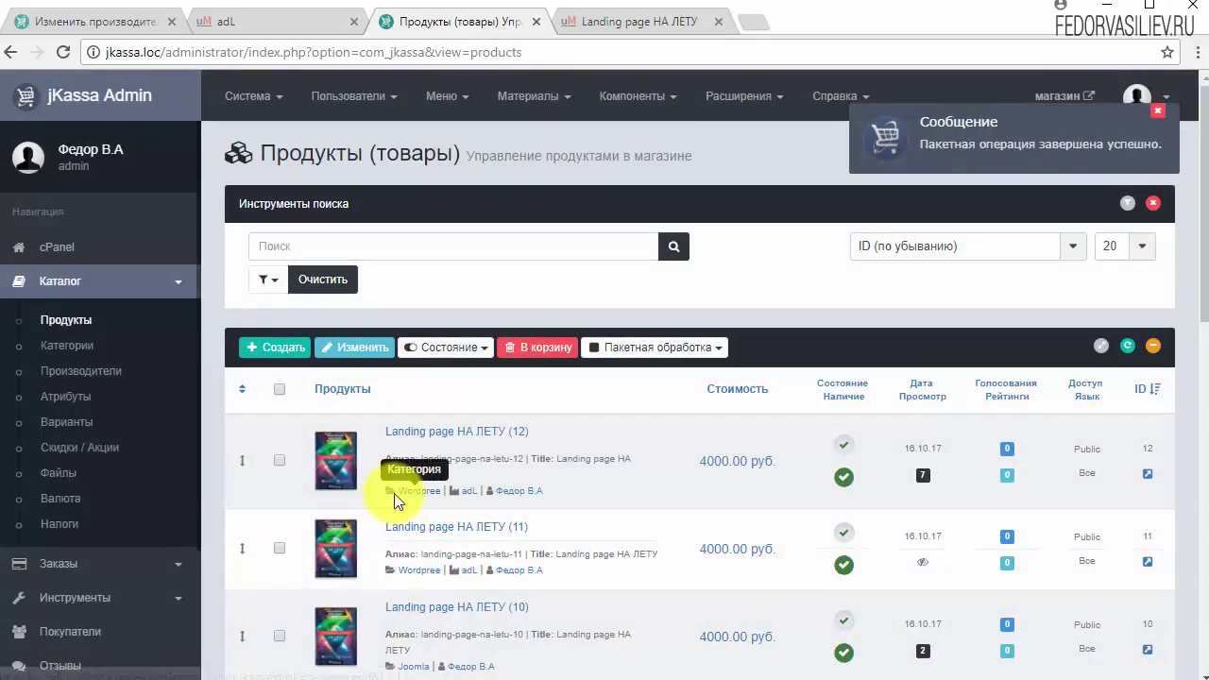
Step: Check the category labels of products Landing page НА ЛЕТУ (12) and (11) against the other products in the list
left_click(398, 492)
double_click(416, 491)
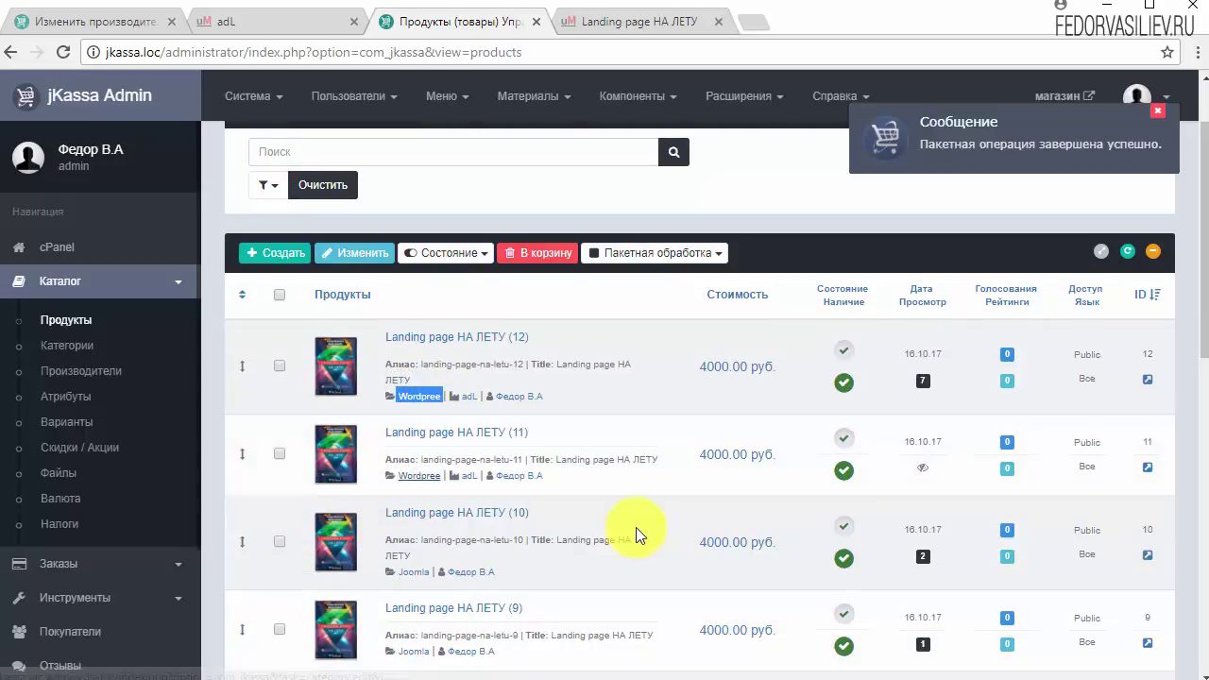
scroll(628, 529, "down", 1)
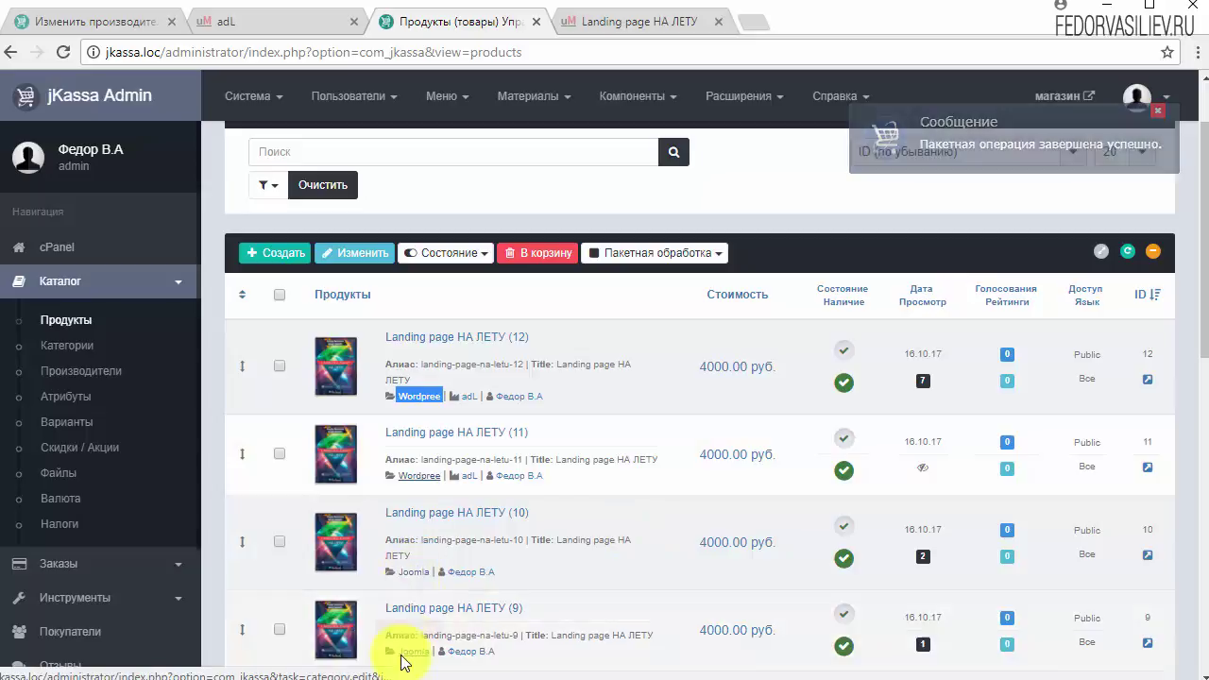
Step: Reload the store page of Landing page НА ЛЕТУ (12) and look through the products in the Курсы по Joomla category
left_click(657, 27)
left_click(64, 53)
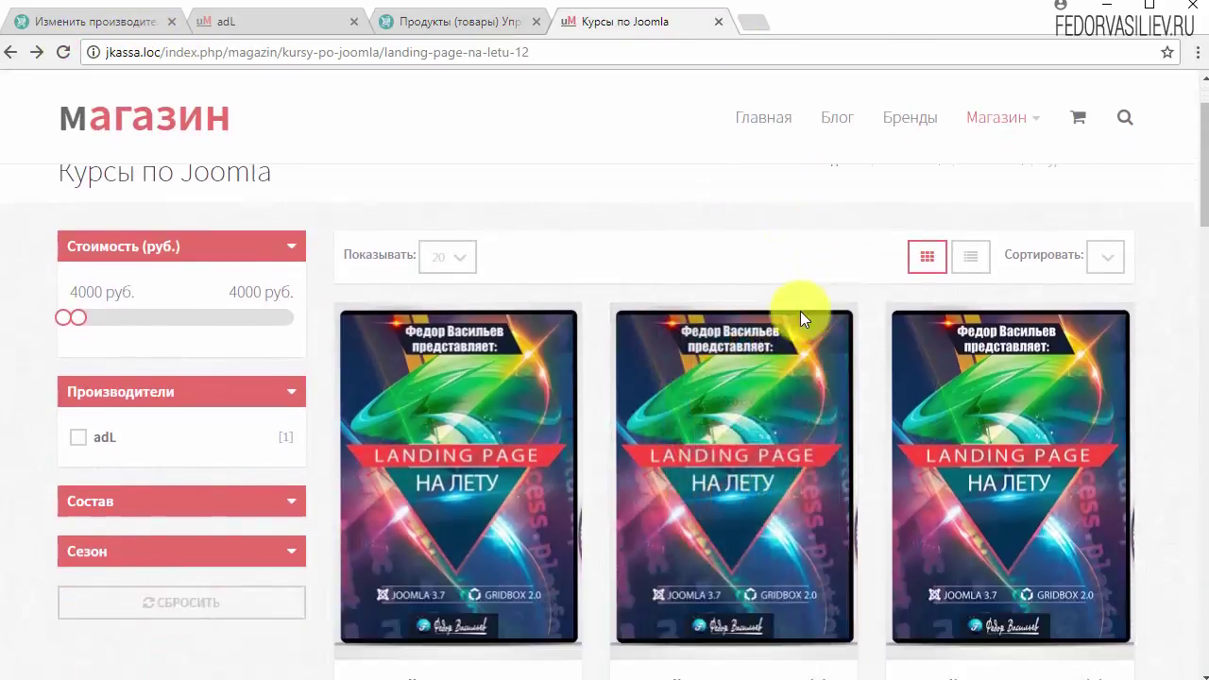
scroll(802, 312, "down", 4)
scroll(801, 315, "down", 8)
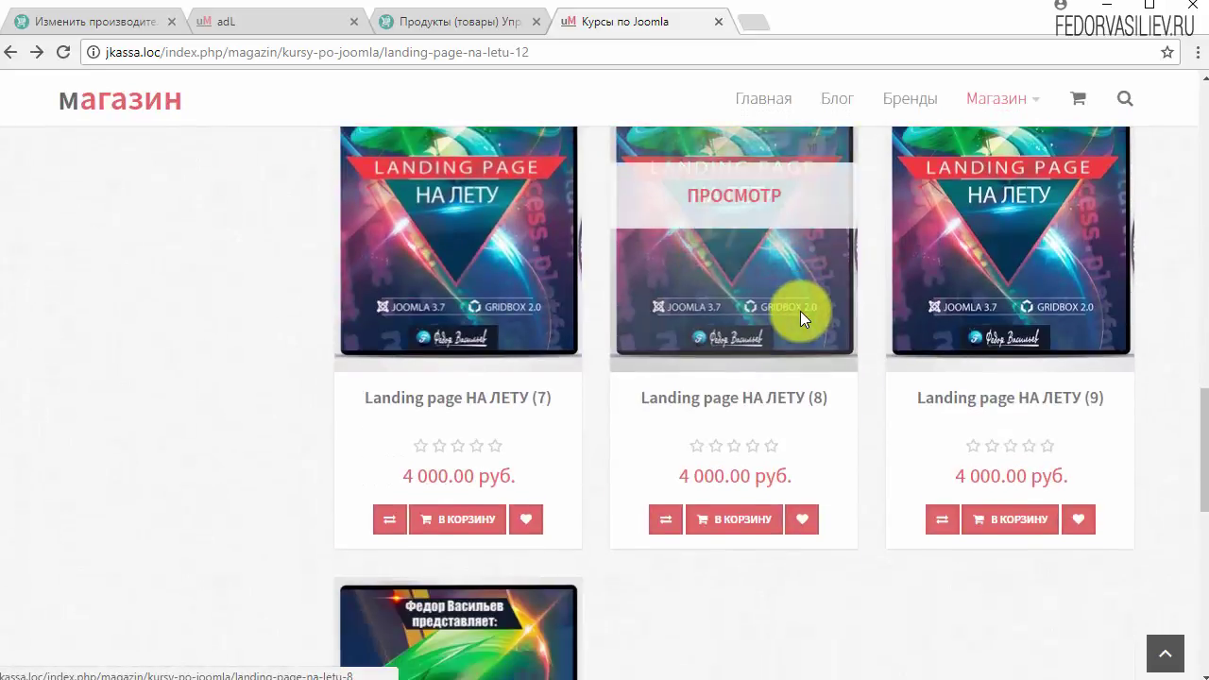
scroll(800, 312, "down", 5)
scroll(589, 410, "up", 15)
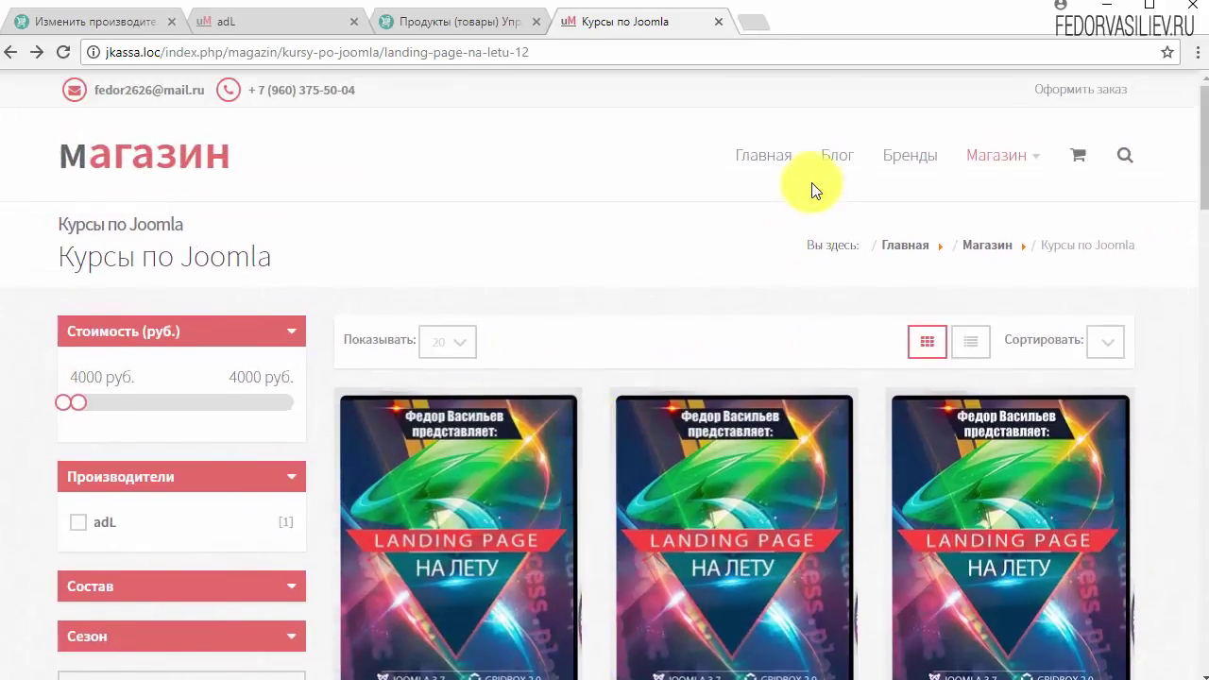
Step: Open the Курсы по Wordpress category from the store's home page and view the page of product Landing page НА ЛЕТУ (11)
left_click(767, 159)
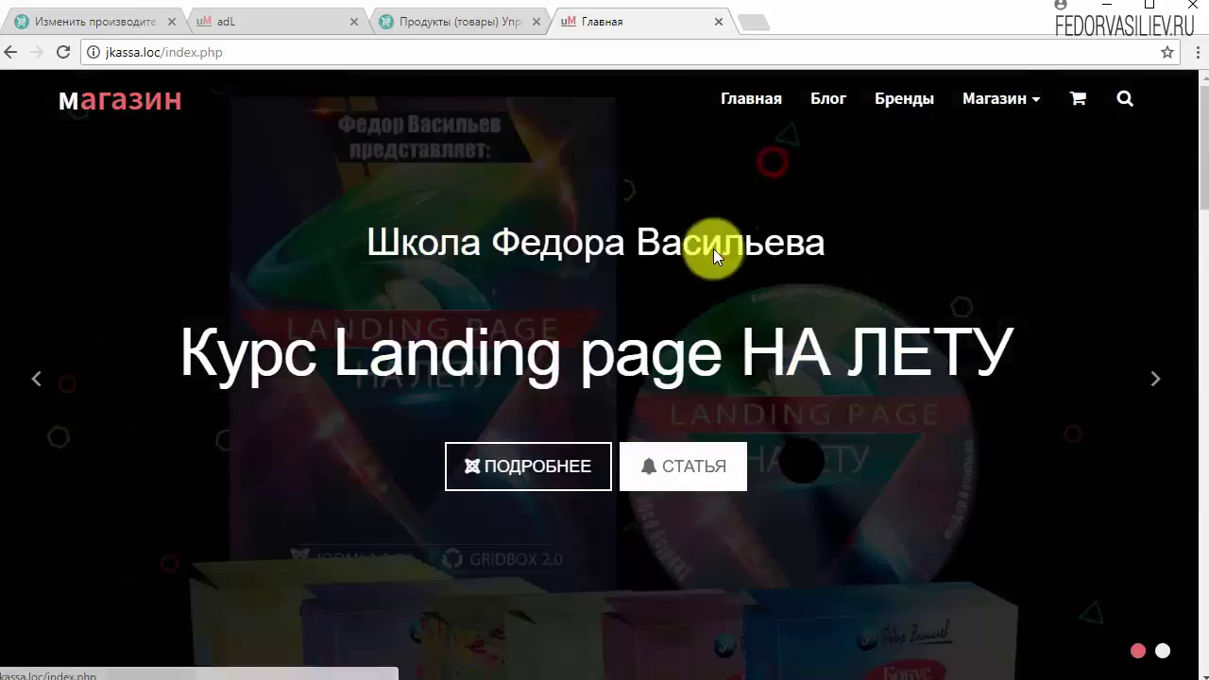
scroll(710, 243, "down", 5)
left_click(993, 292)
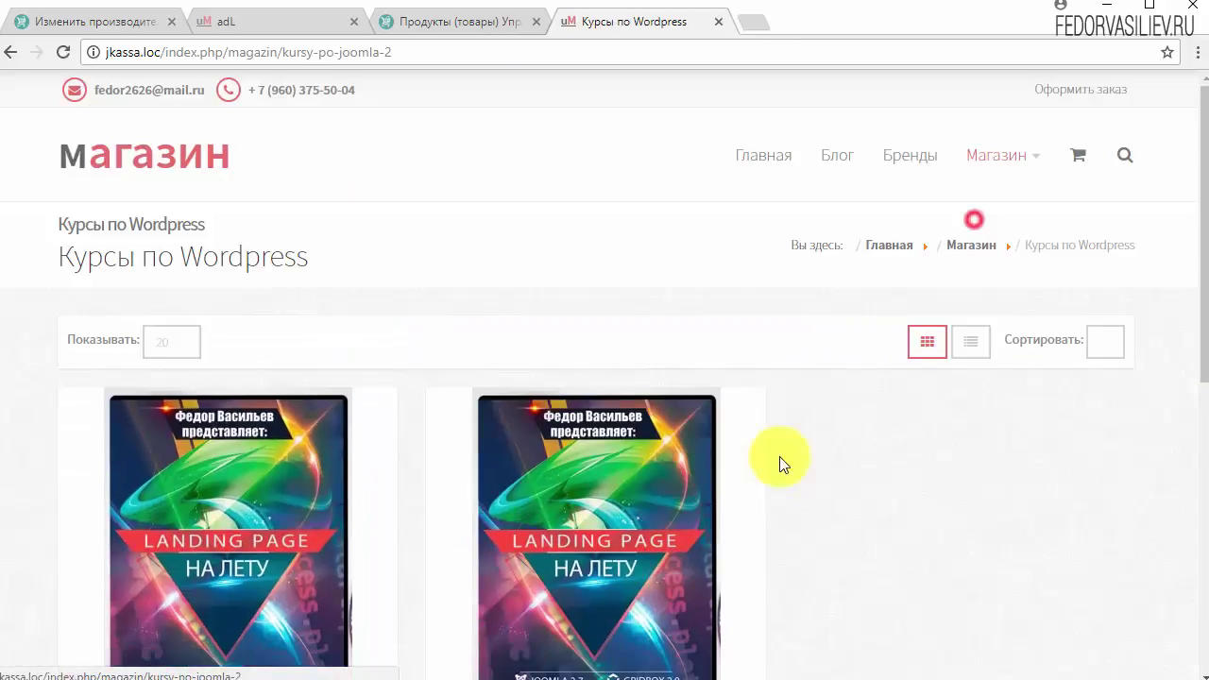
scroll(95, 384, "down", 2)
scroll(184, 400, "down", 1)
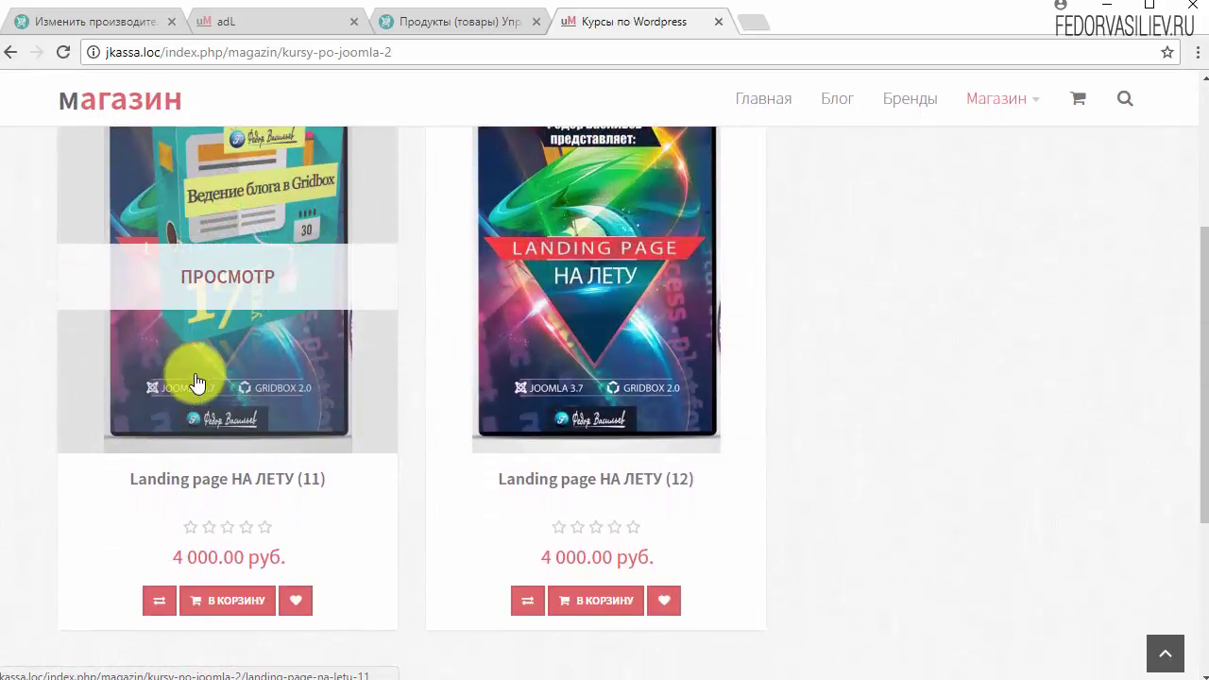
left_click(195, 373)
scroll(183, 507, "down", 3)
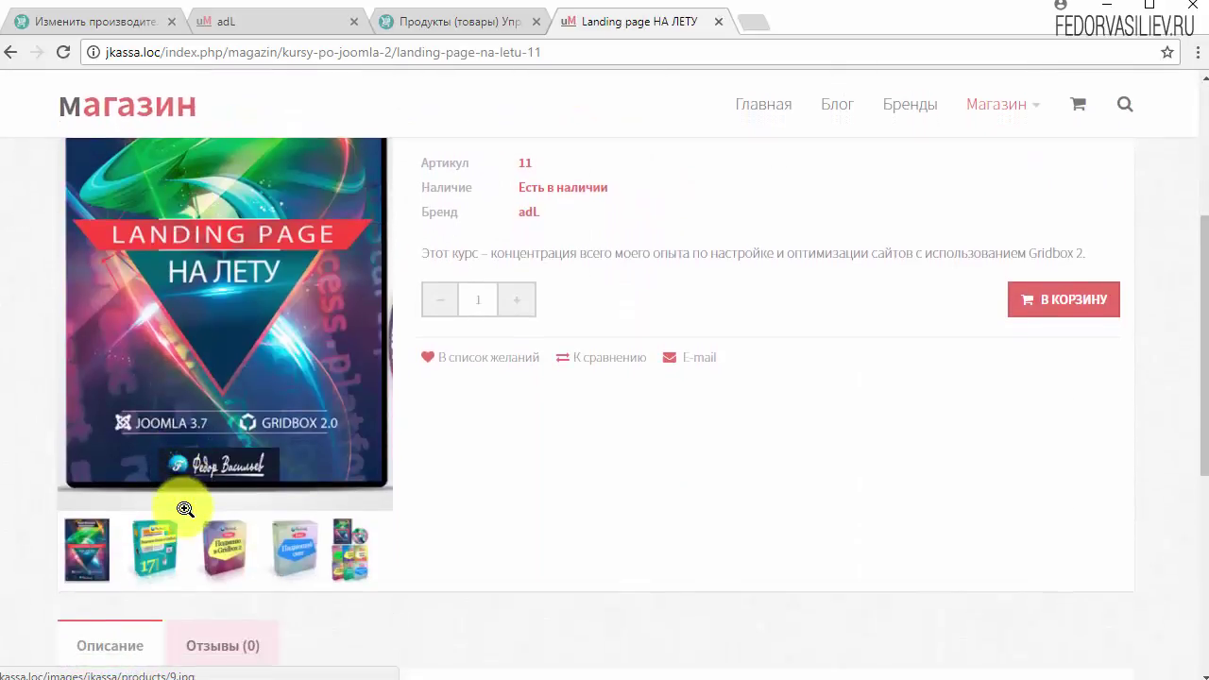
scroll(184, 508, "up", 1)
Step: Examine the main category choice of product Landing page НА ЛЕТУ (12) in the jKassa admin and close the product without saving
left_click(430, 26)
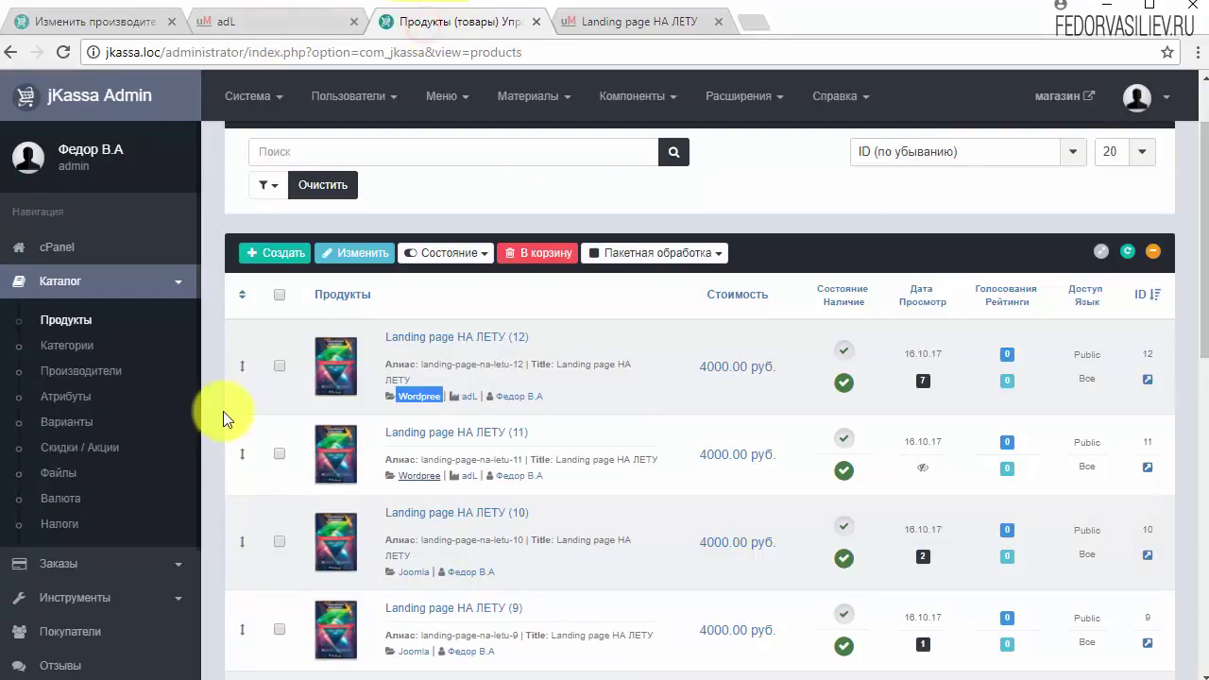
left_click(413, 341)
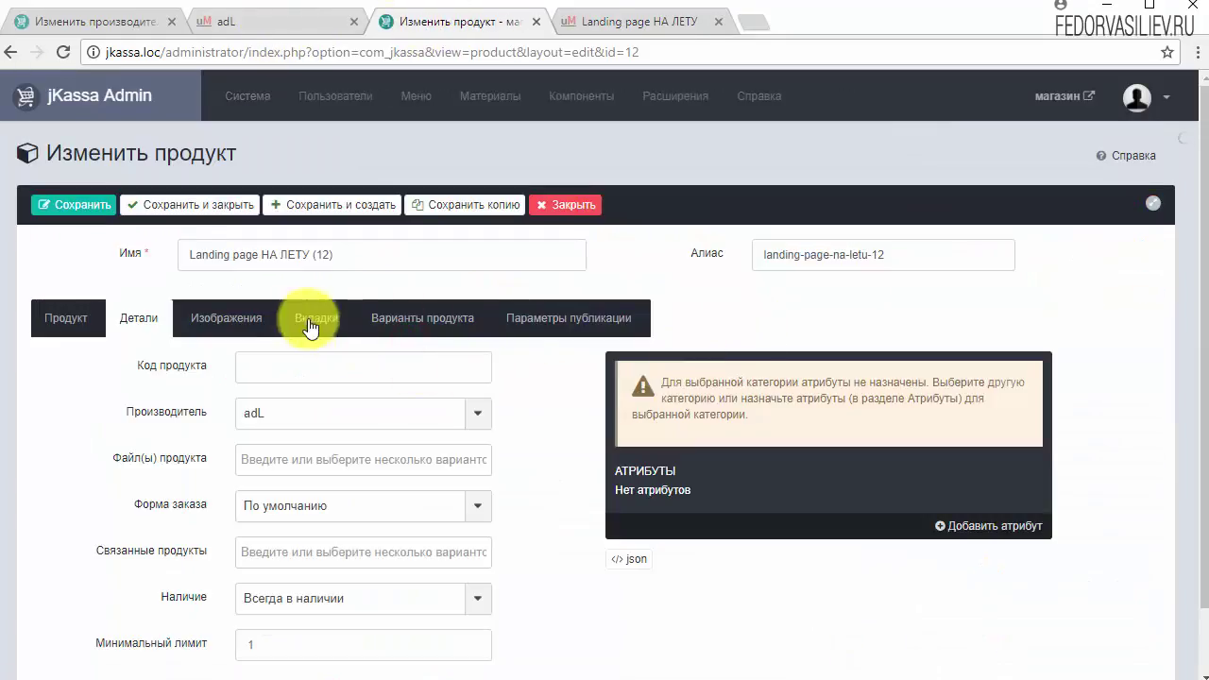
left_click(61, 317)
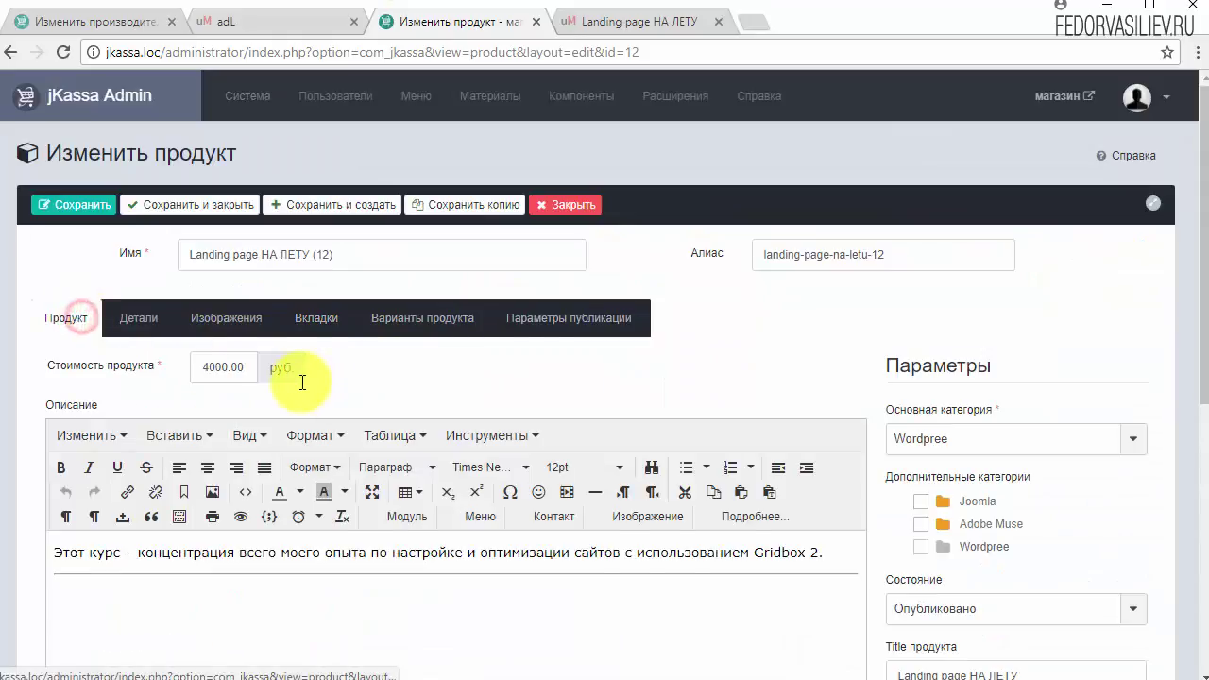
scroll(851, 312, "down", 2)
left_click(926, 255)
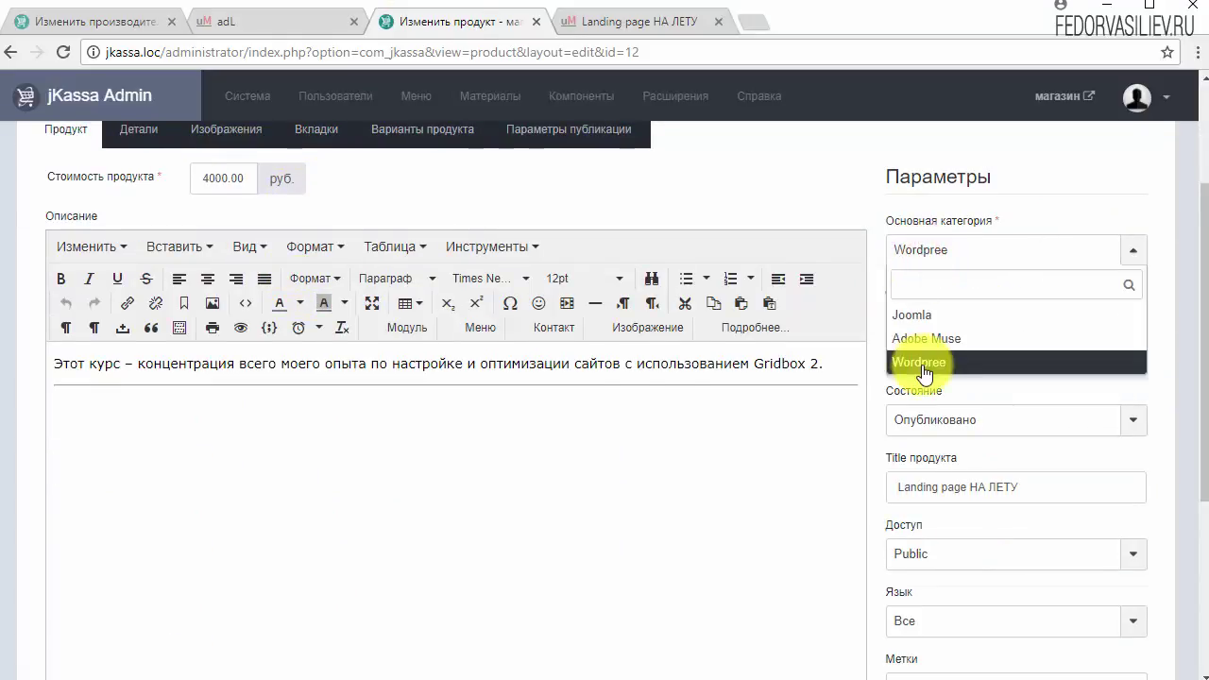
left_click(935, 255)
scroll(661, 293, "up", 2)
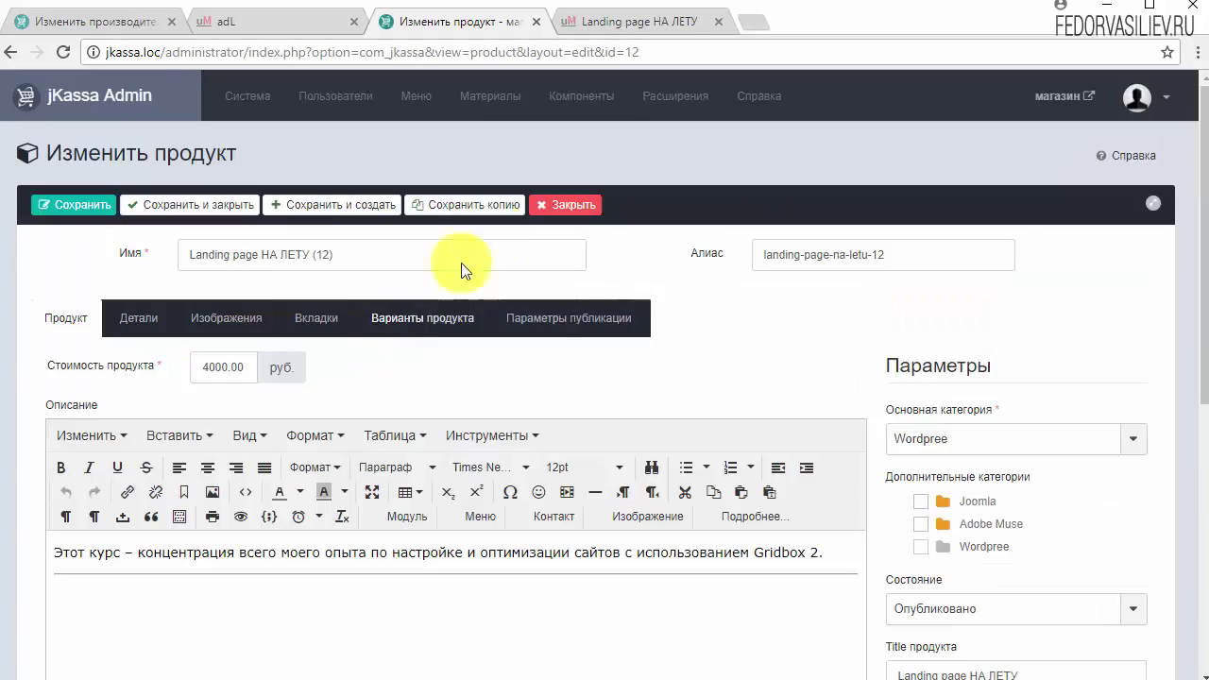
left_click(558, 205)
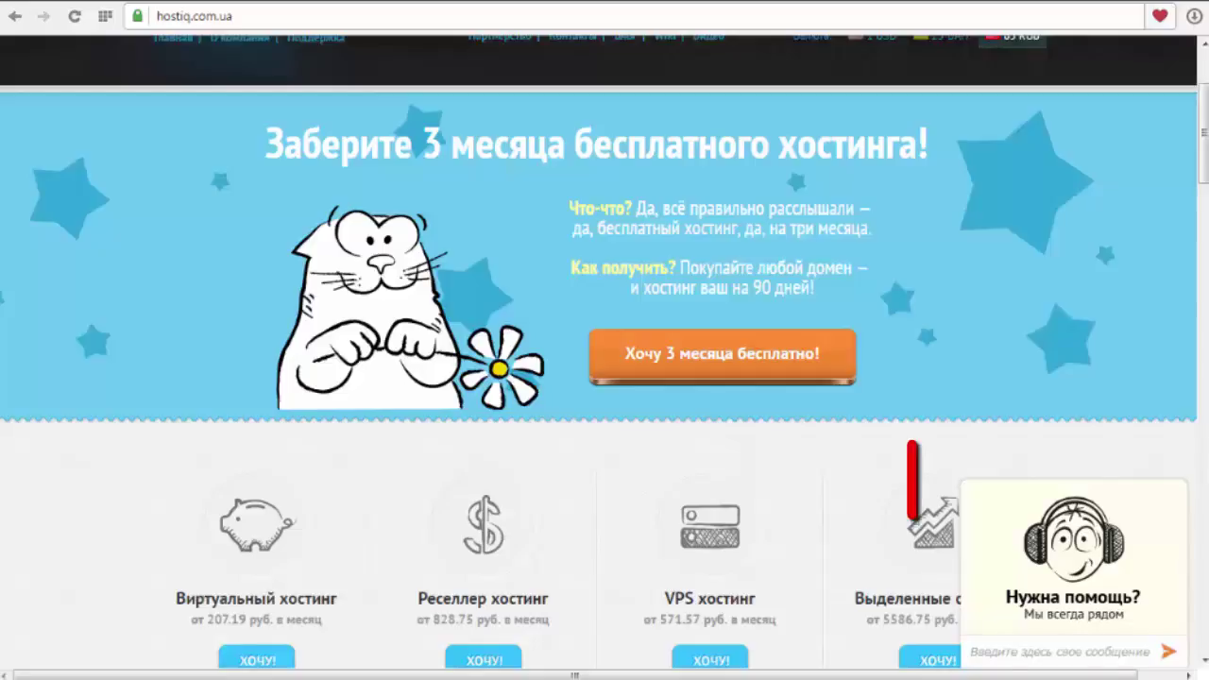
Step: Open the support chat form on the hostiq.com.ua website
left_click(1068, 603)
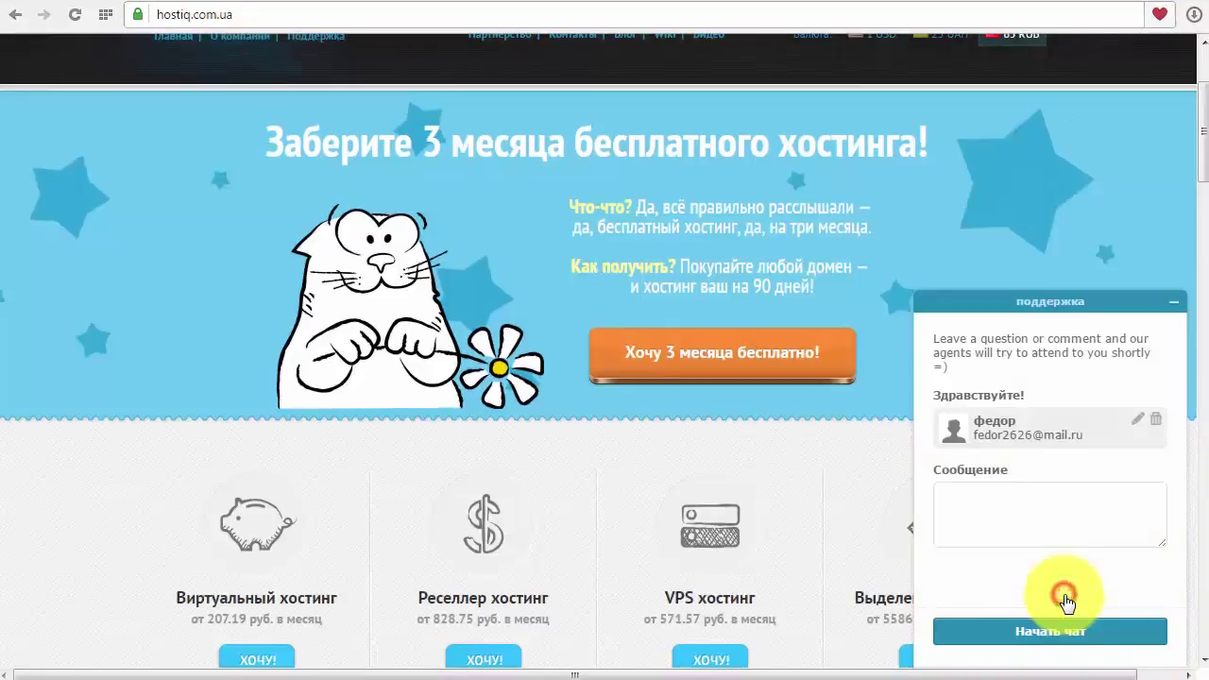